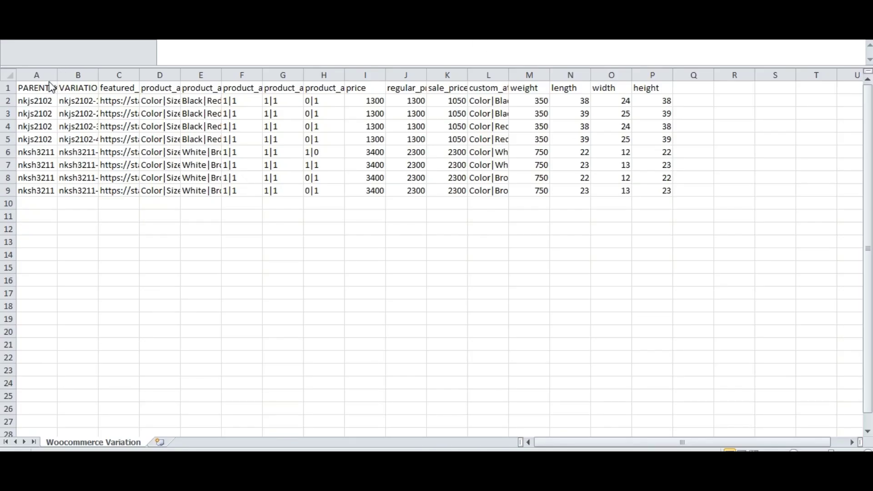
Autofit column A so the full PARENTSKU header shows.
click(51, 88)
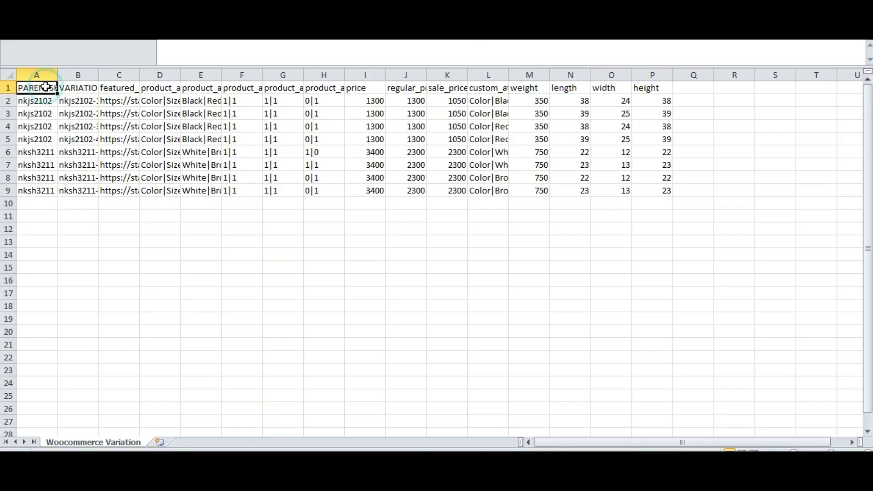
click(77, 88)
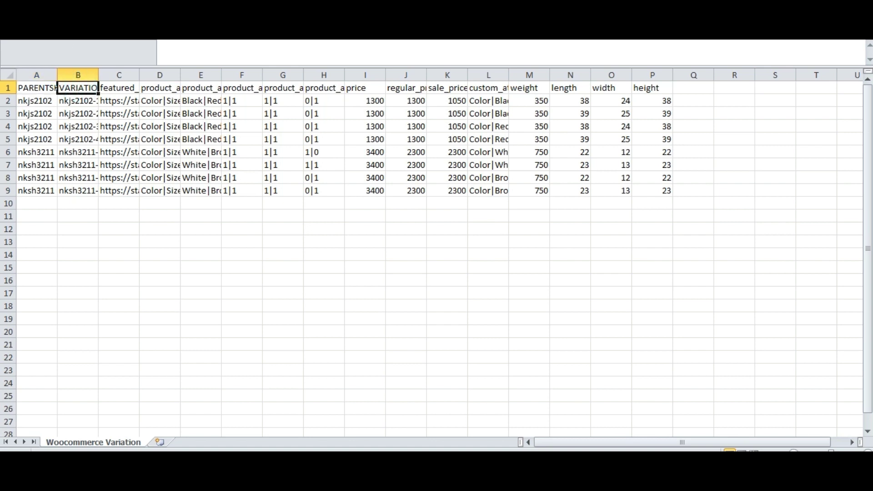
click(127, 91)
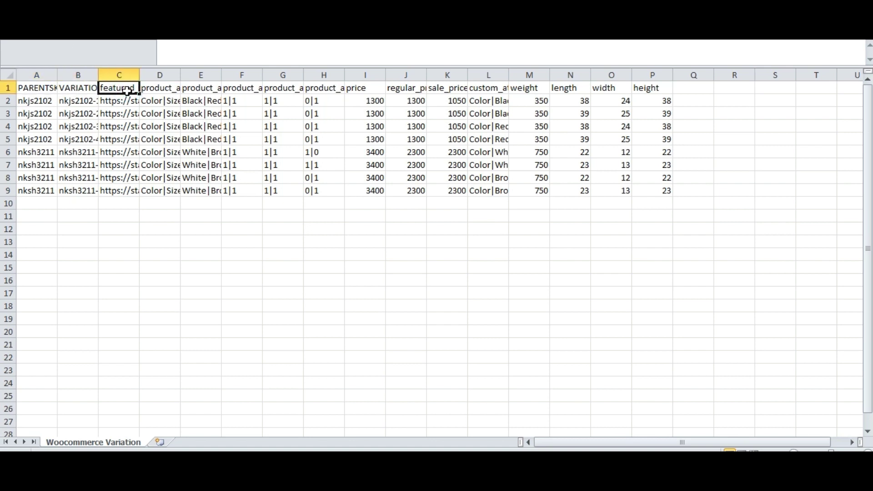
double_click(58, 73)
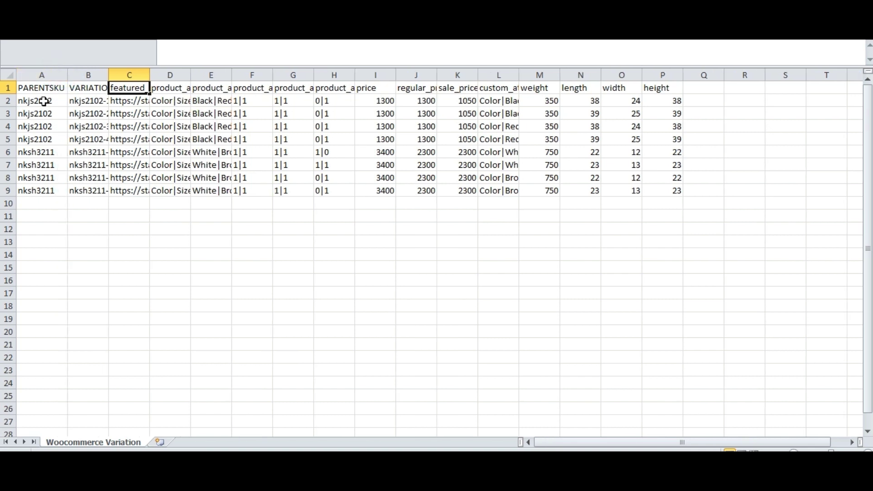
Review the nkjs2102 and nksh3211 parent SKUs, then switch to the WordPress products list.
click(50, 91)
click(50, 101)
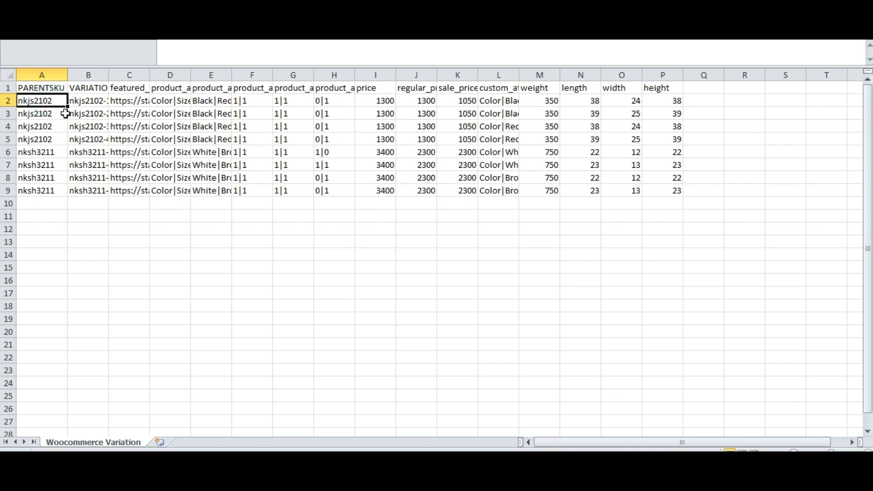
key(Down)
key(Down)
key(Down)
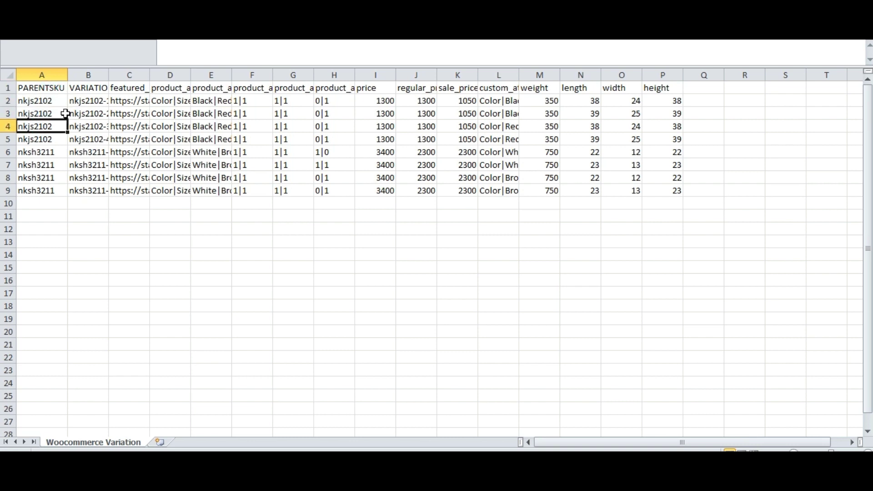
key(Down)
key(Down)
key(Down)
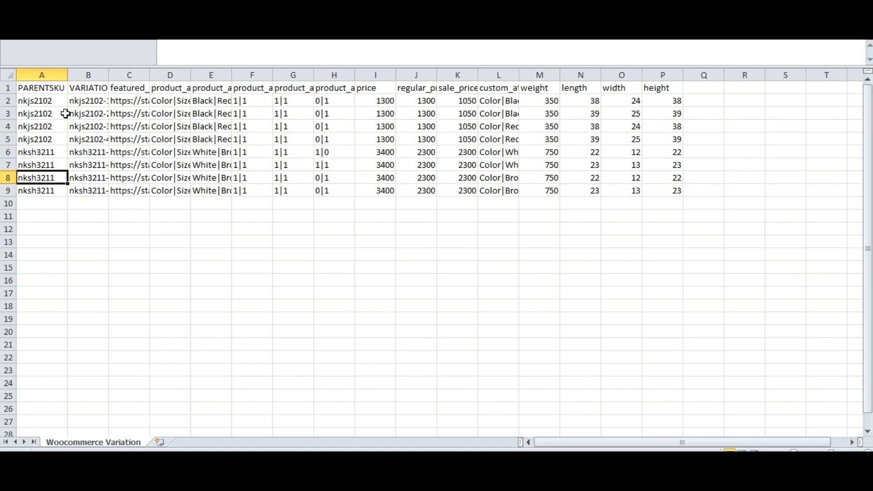
key(alt+Tab)
Dismiss the Tools flyout covering the nkjs2102 Nike Jersey product listing.
mouse_move(66, 113)
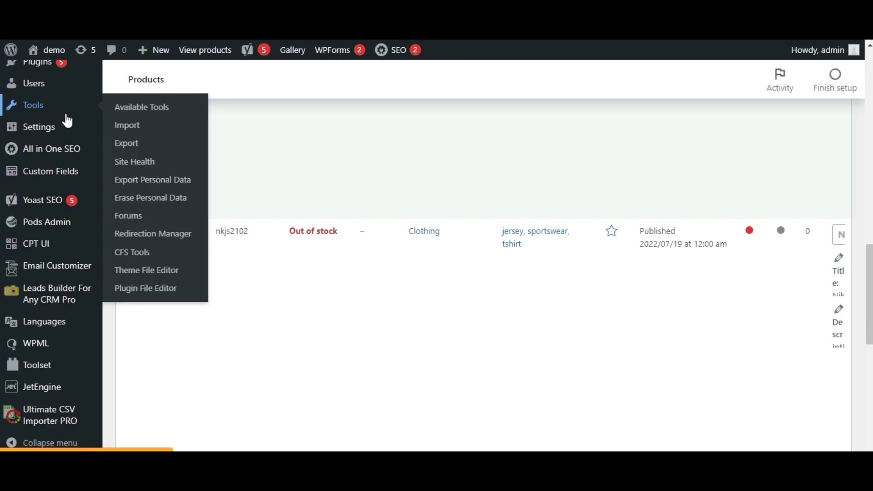
click(287, 273)
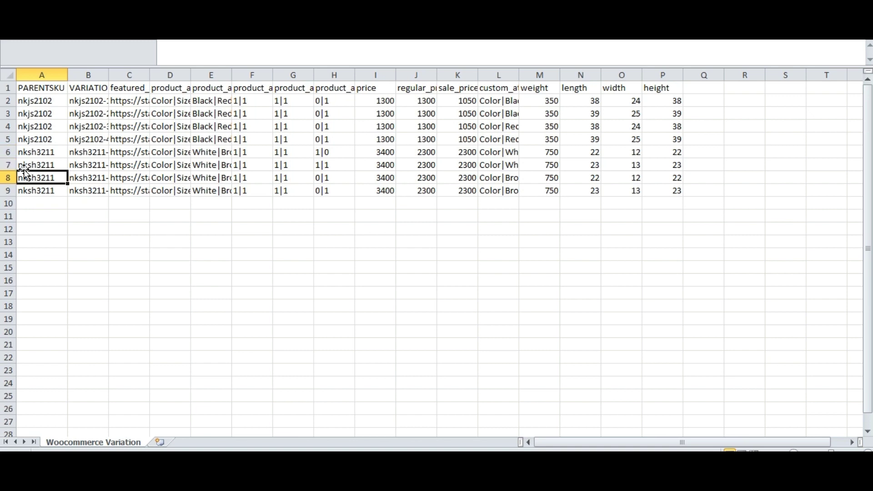
Autofit column B and review the nkjs2102 variation SKUs.
click(32, 131)
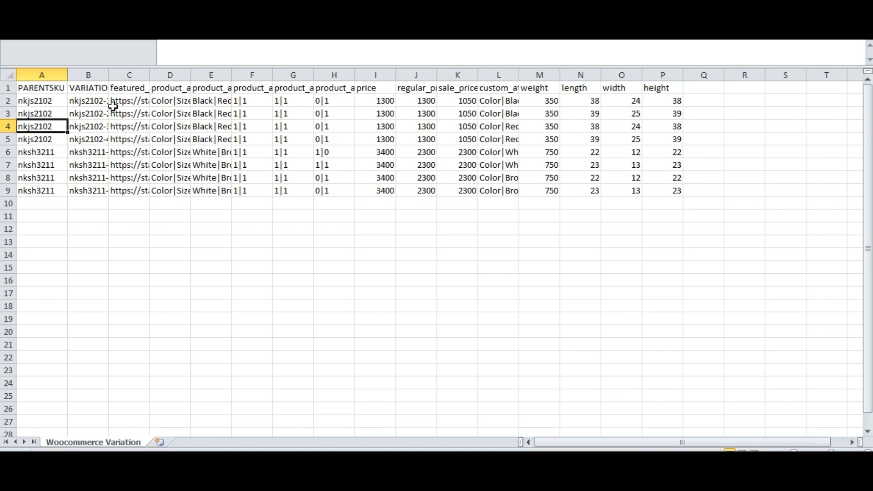
double_click(107, 69)
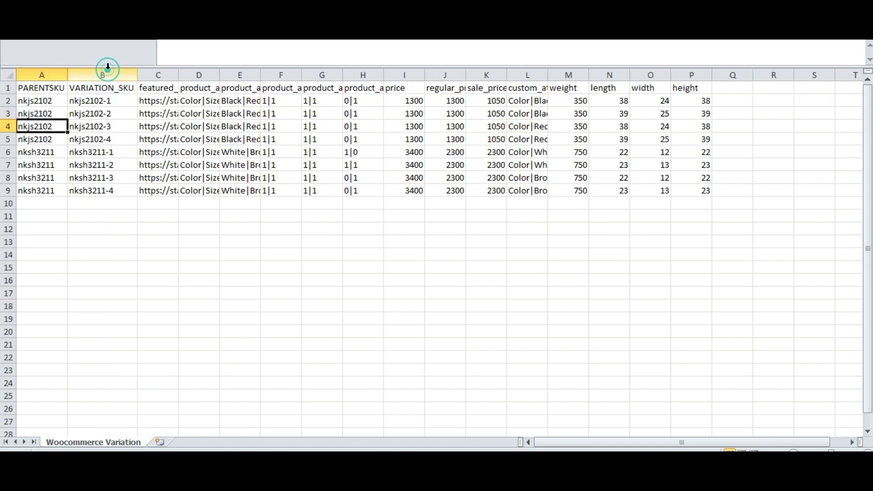
click(23, 100)
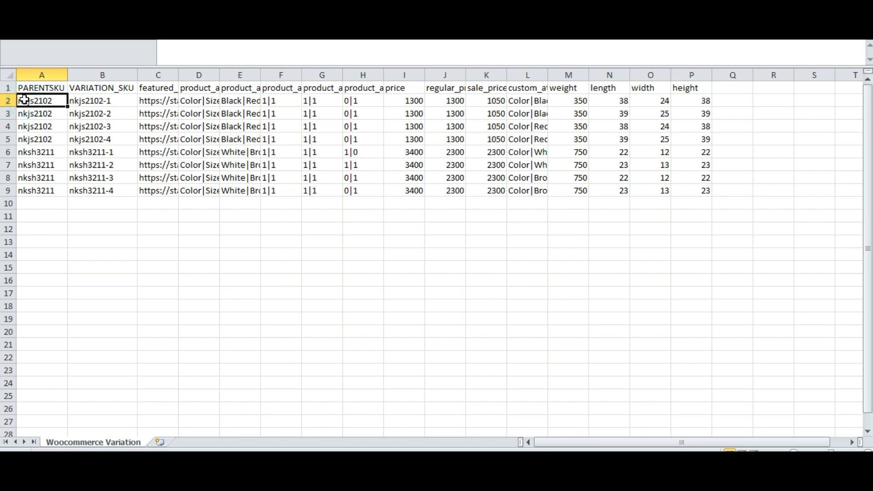
click(90, 105)
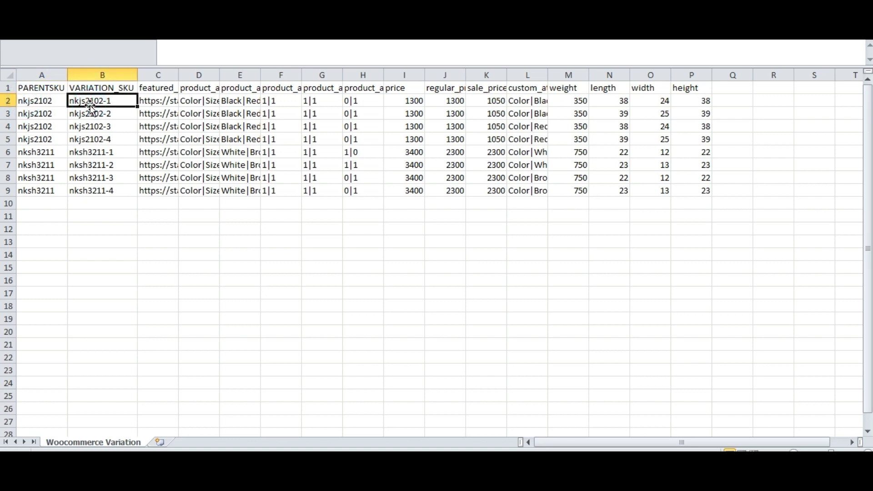
key(Down)
key(Down)
key(Down)
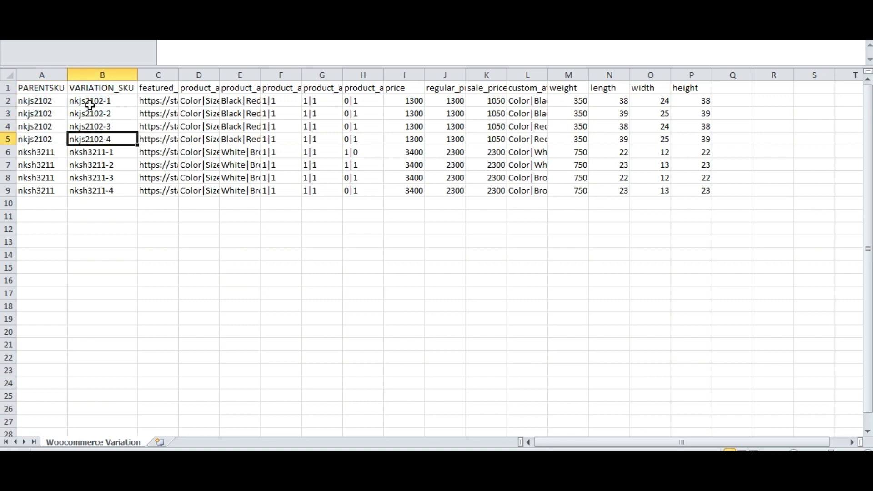
Autofit column C so the featured_image URLs display in full.
click(151, 89)
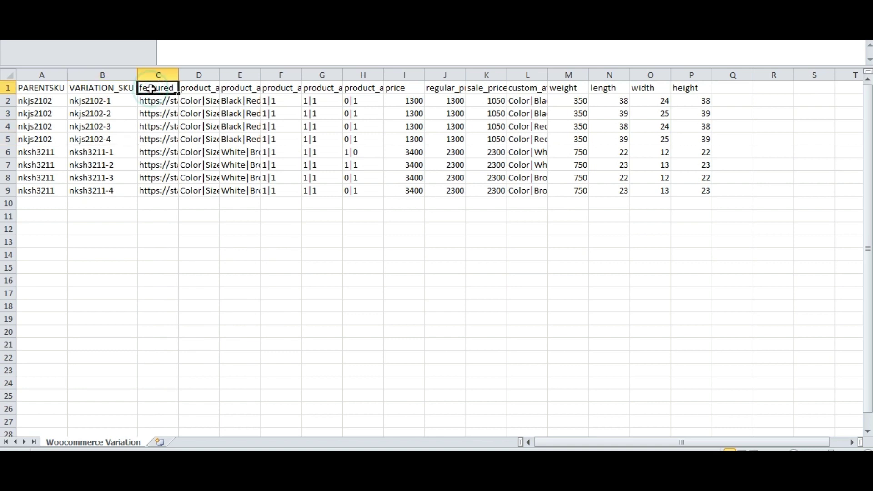
double_click(178, 75)
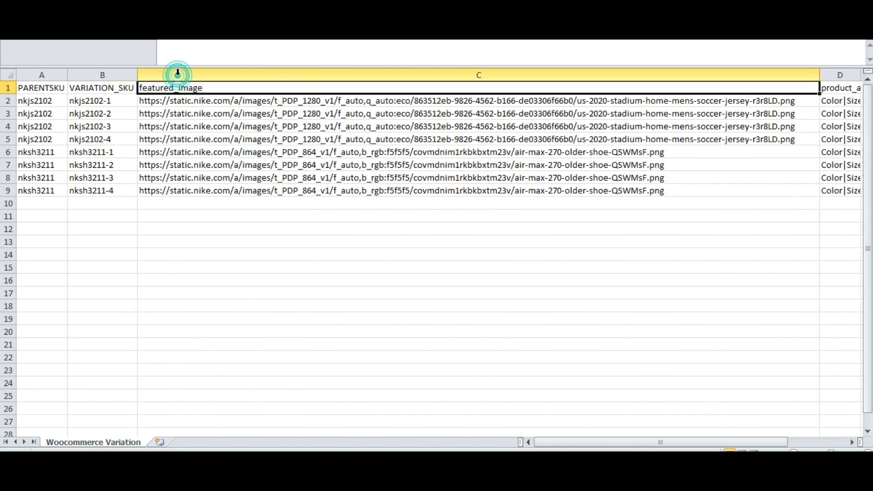
click(190, 104)
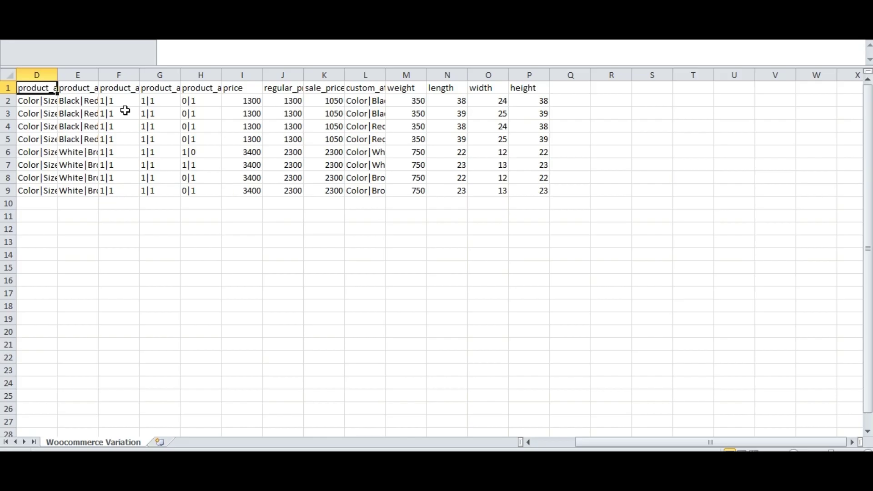
Autofit columns D and E to show the Color|Size and Black|Red,M|L attribute values.
double_click(59, 73)
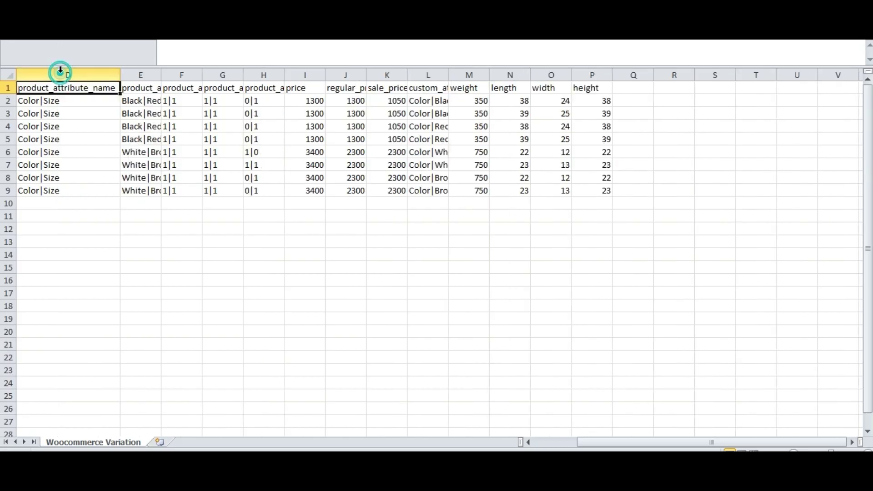
click(54, 106)
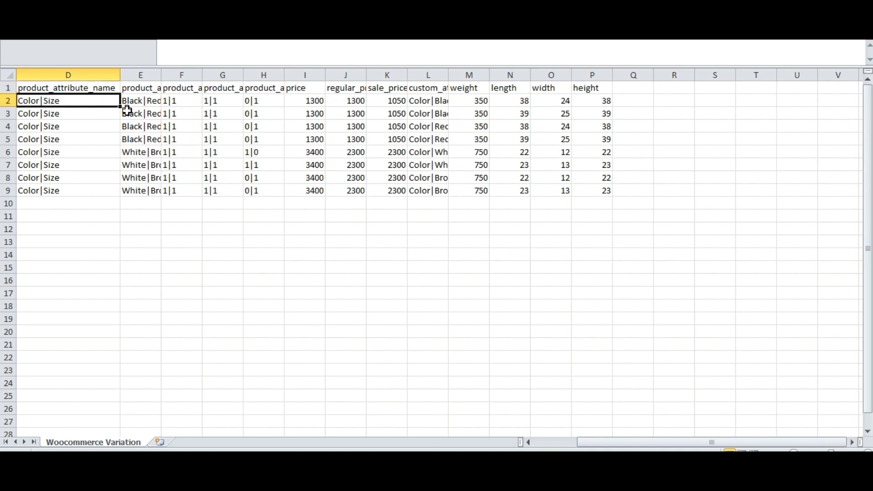
double_click(158, 75)
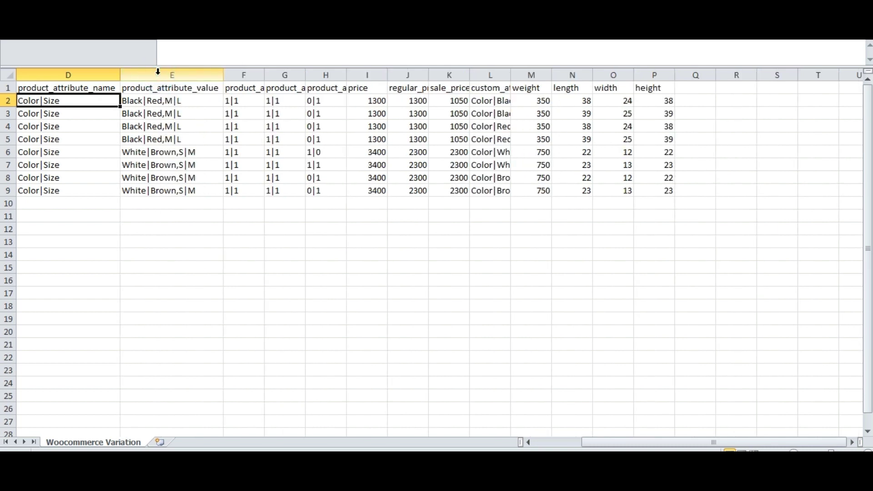
click(155, 88)
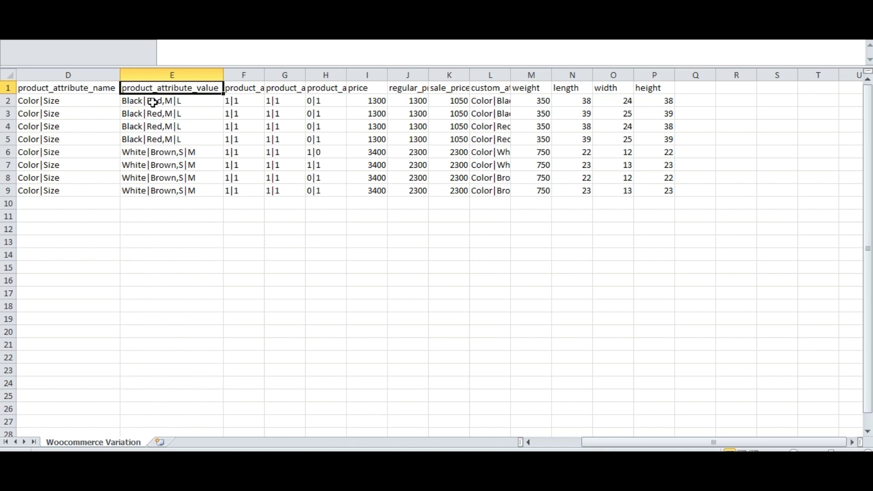
click(153, 101)
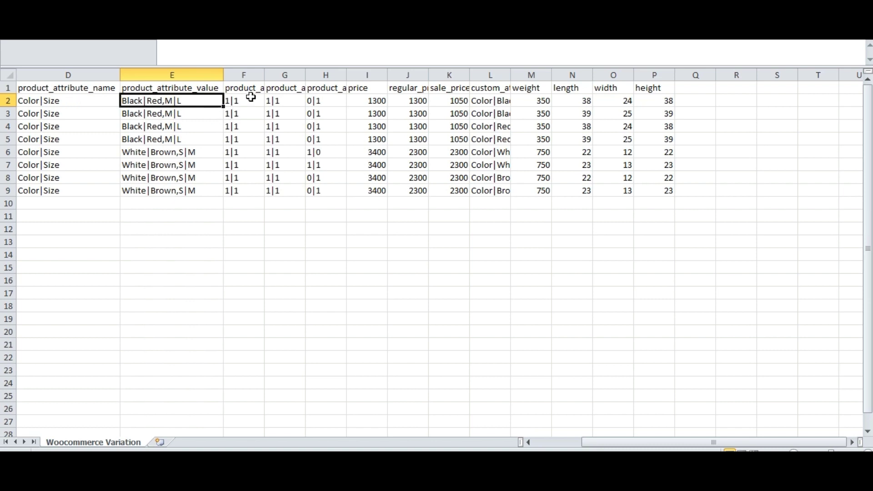
key(Up)
key(Right)
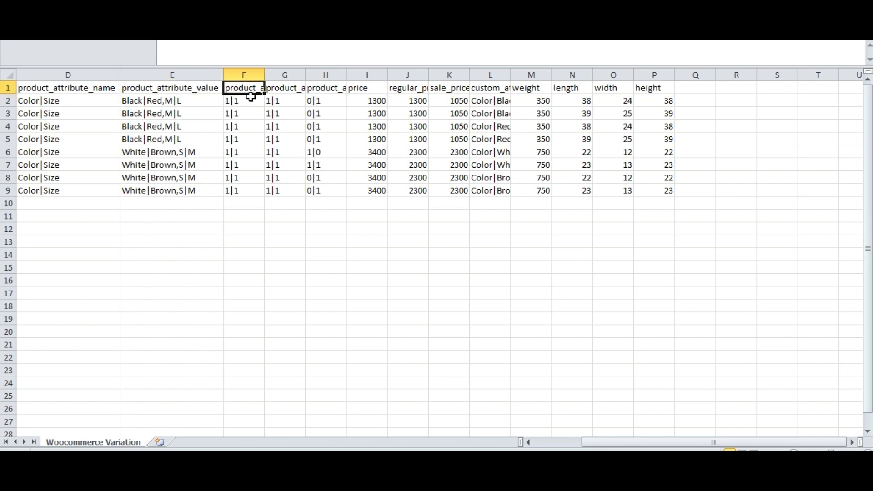
Autofit columns F, G and H for the attribute visible, variation and position headers.
double_click(265, 75)
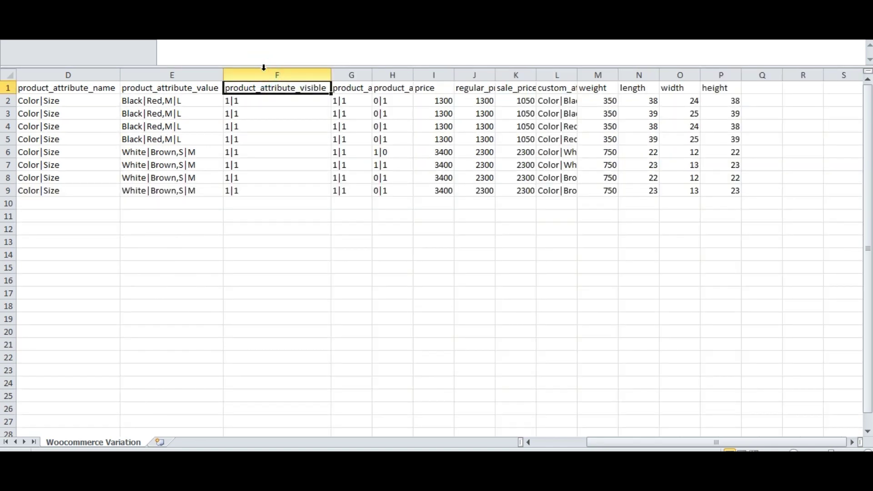
click(262, 108)
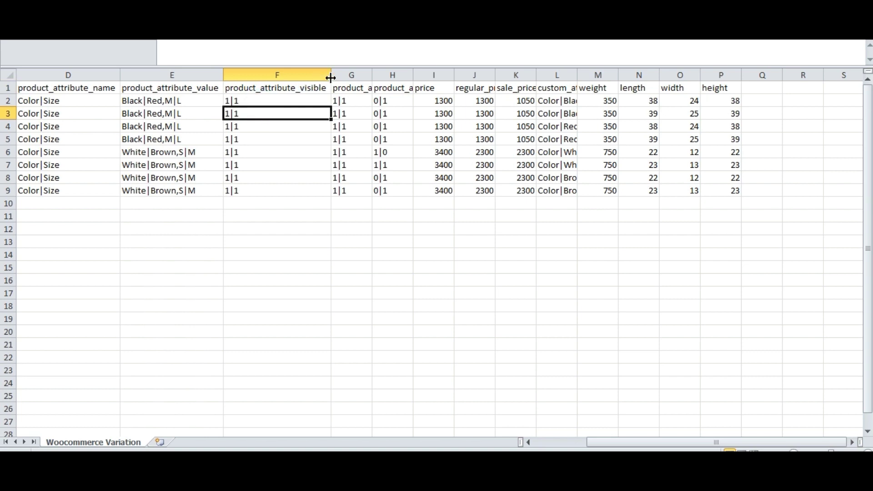
double_click(371, 74)
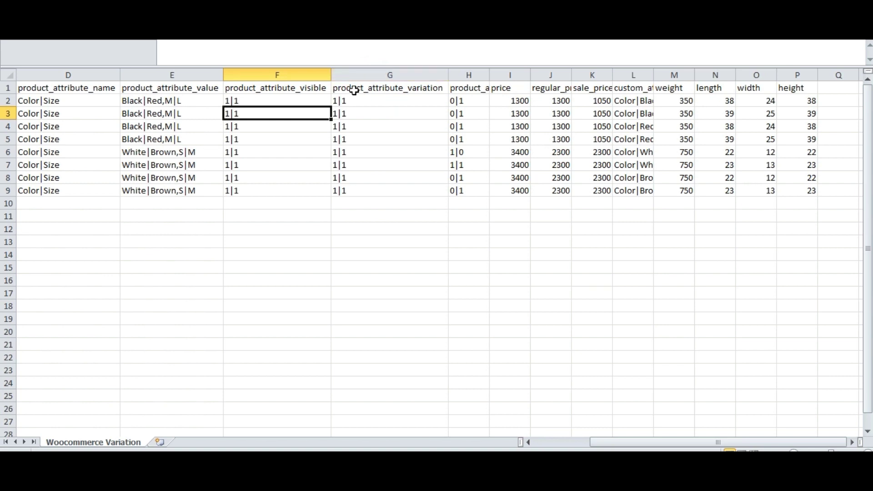
click(405, 89)
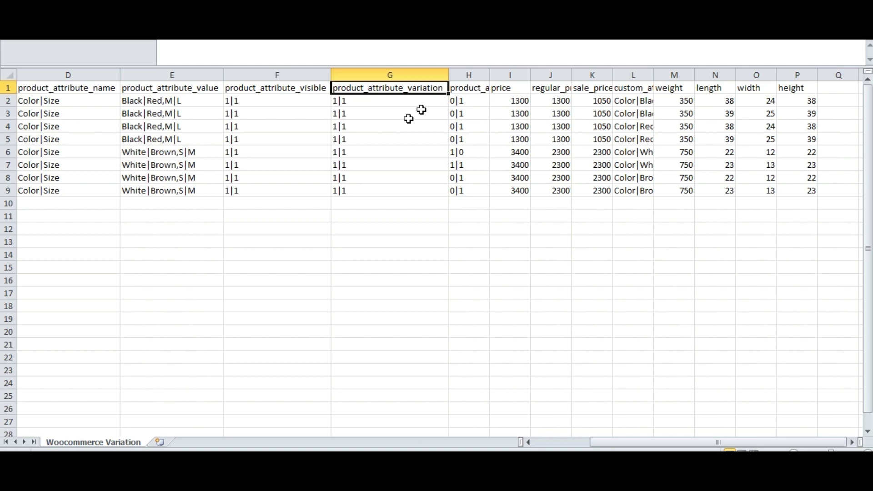
drag(489, 76, 489, 76)
double_click(489, 76)
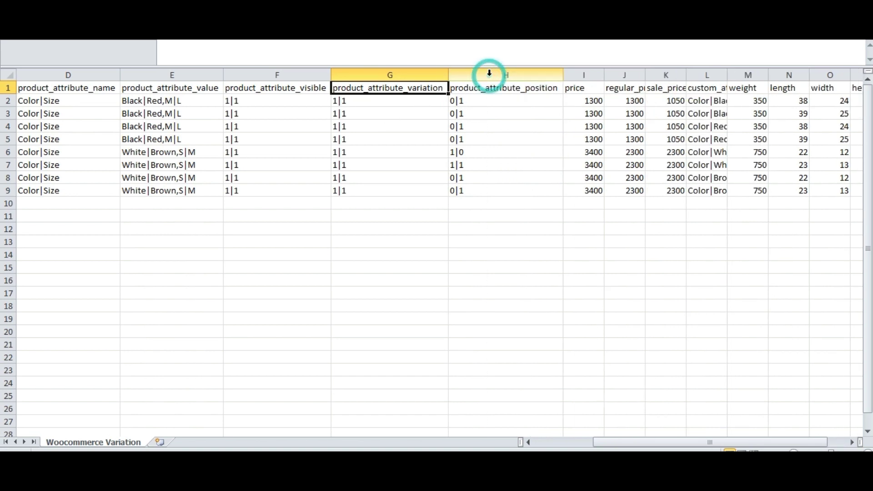
Fit the price columns, including regular_price in J and sale_price in K.
double_click(605, 76)
click(606, 75)
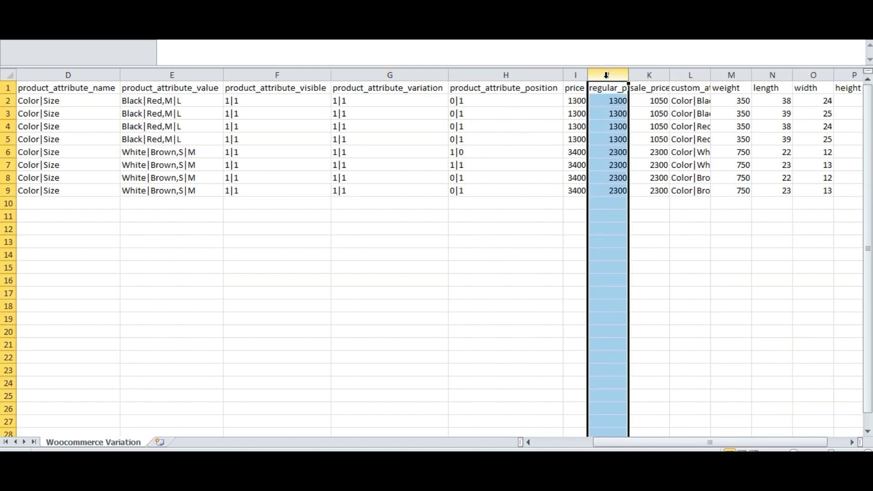
double_click(628, 74)
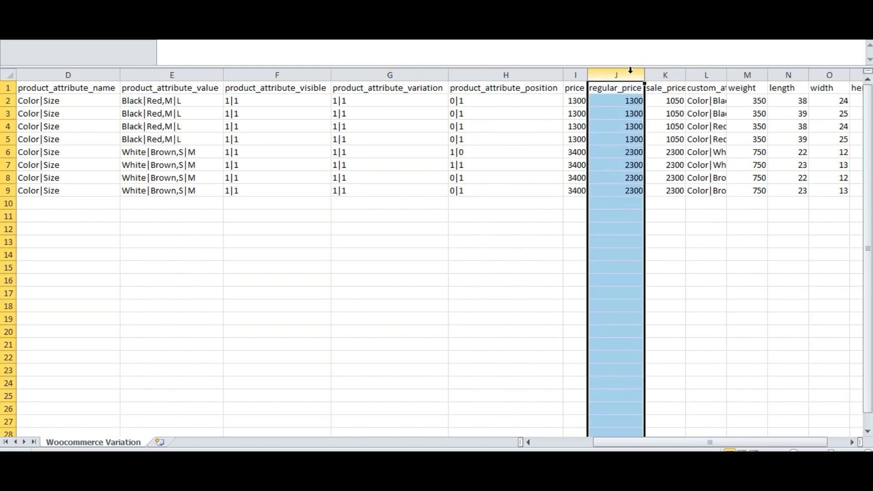
double_click(686, 71)
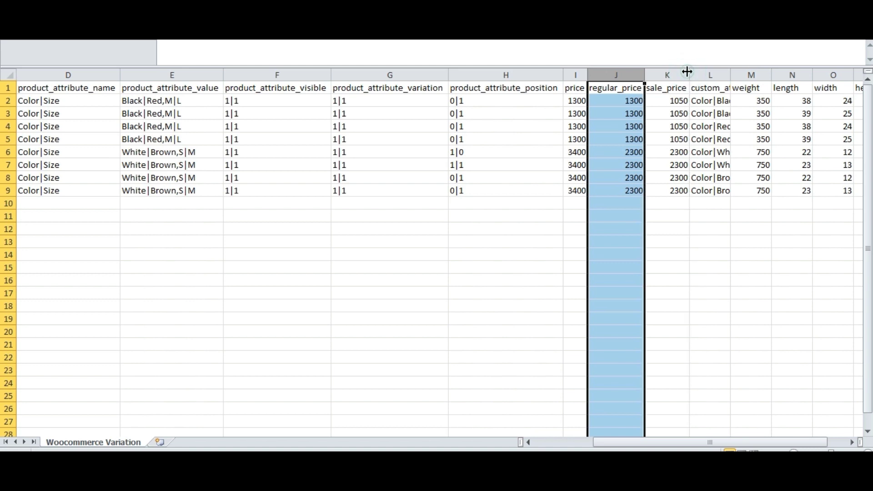
double_click(690, 69)
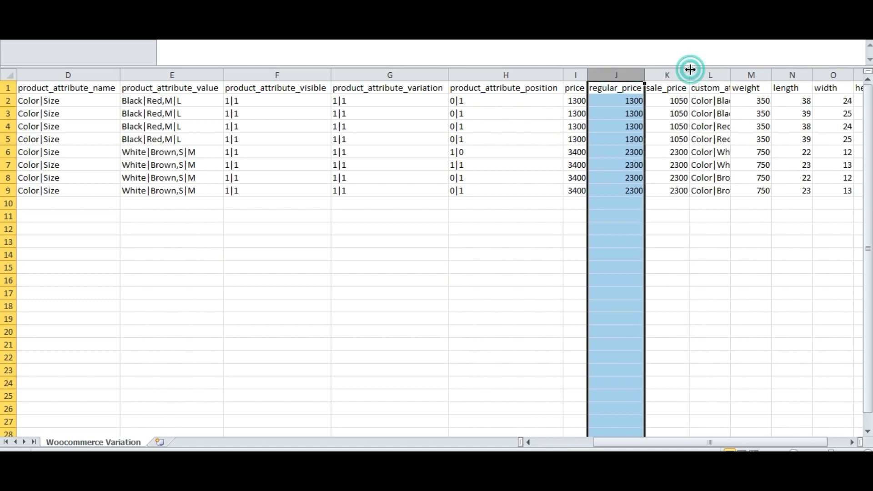
click(676, 69)
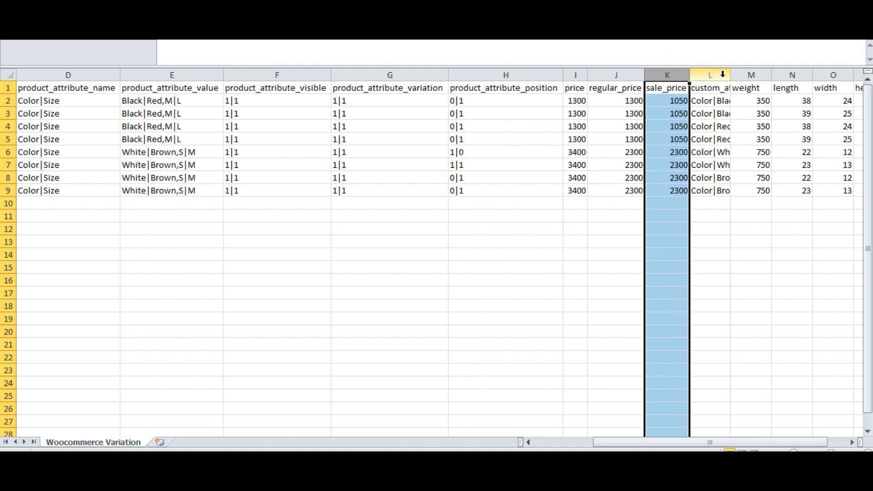
Widen column L and check the custom_attributes header and values.
mouse_move(722, 74)
mouse_down()
mouse_move(754, 74)
mouse_move(725, 74)
mouse_up()
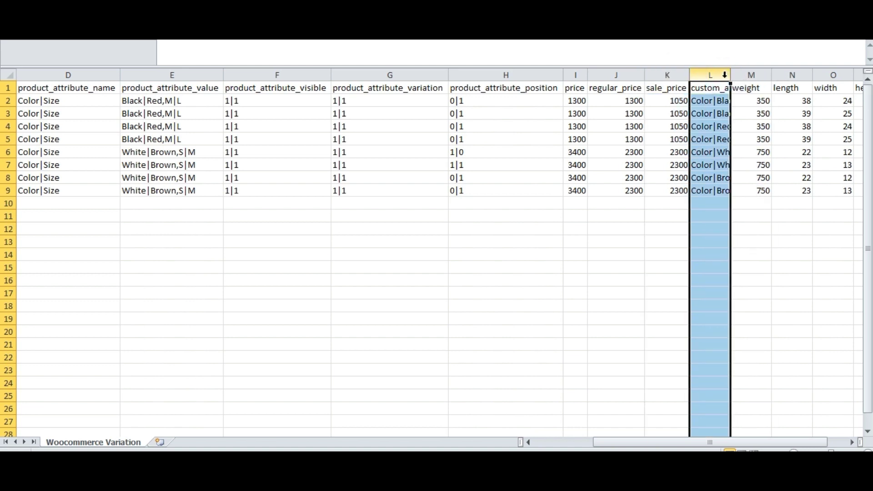
double_click(730, 74)
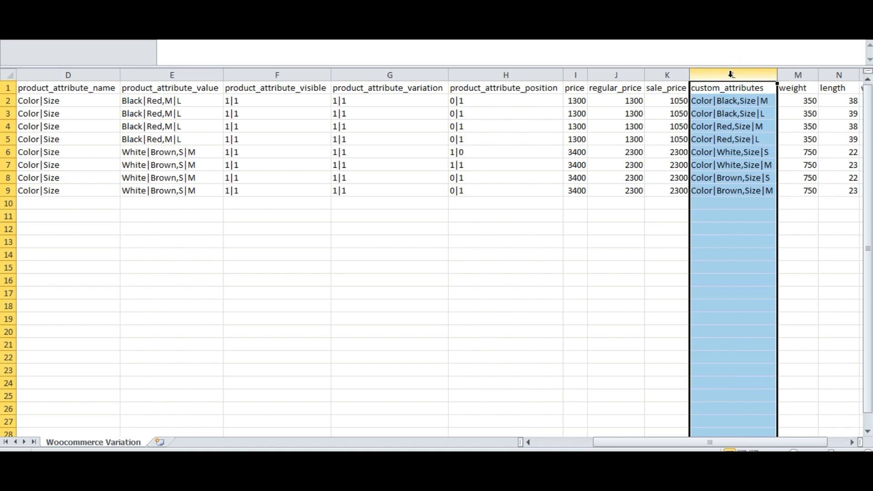
click(735, 114)
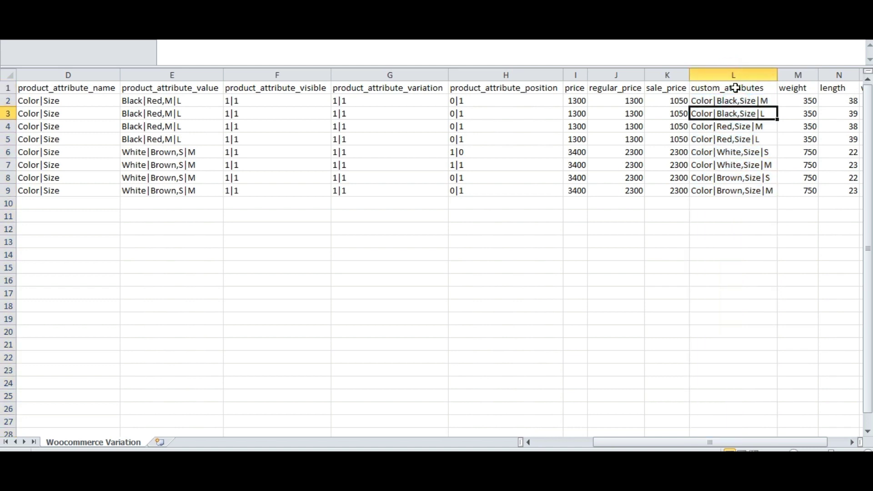
click(735, 88)
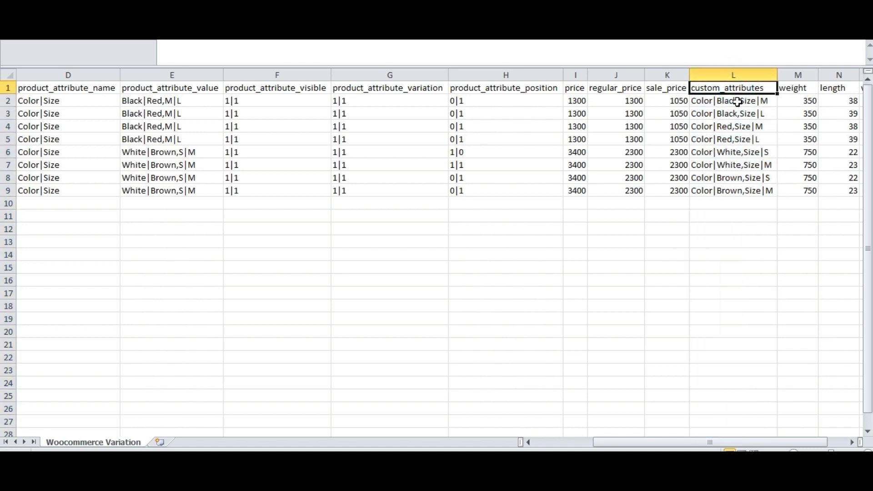
click(737, 101)
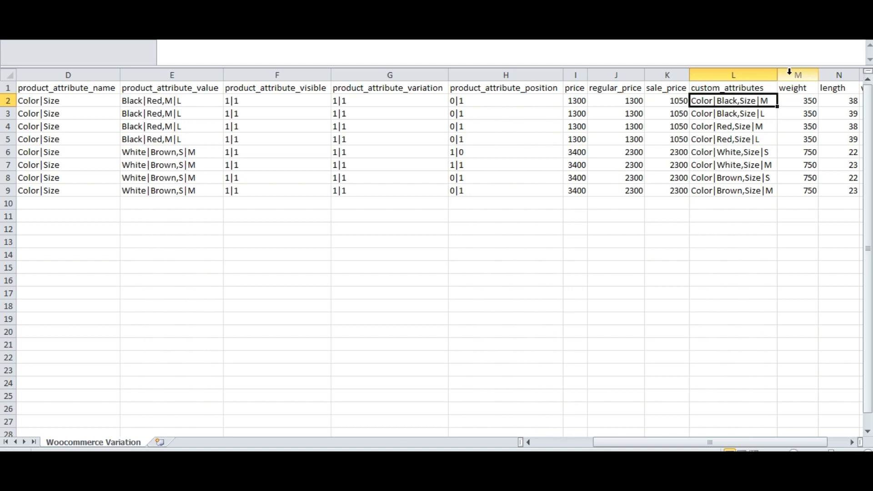
Review the weight, length, width and height headers, then save the sheet as CSV.
click(797, 88)
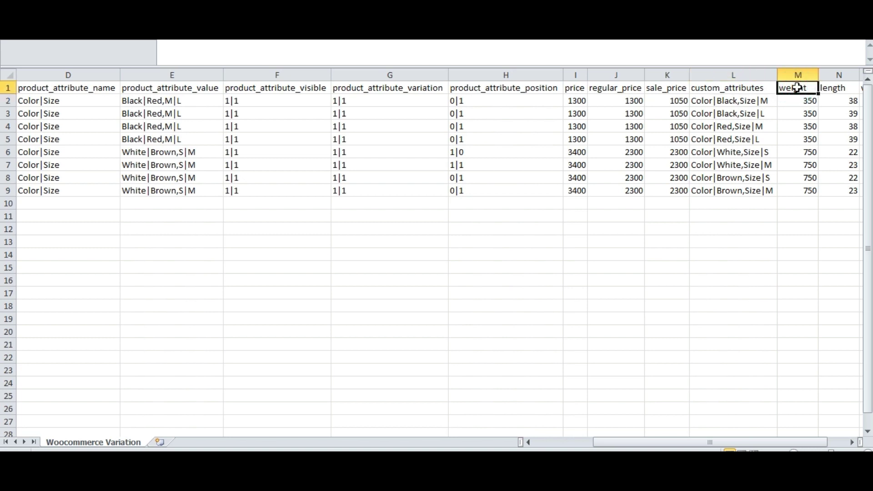
key(Right)
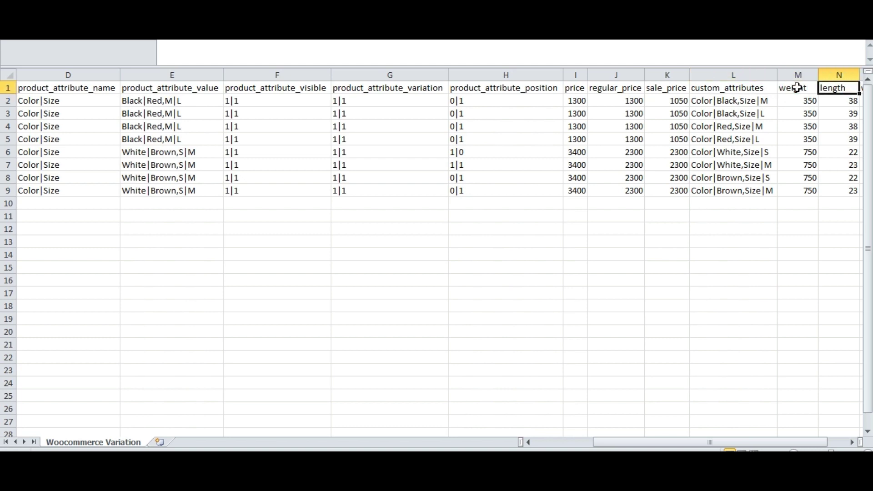
key(Right)
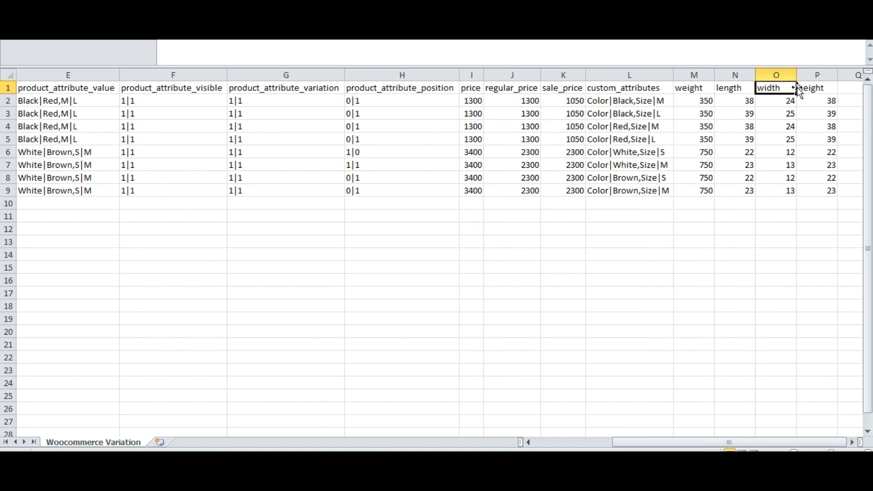
key(Right)
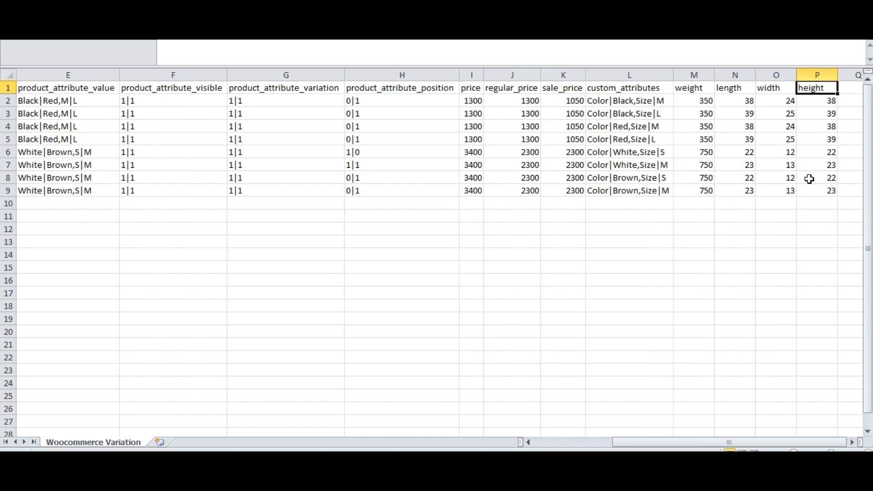
key(ctrl+s)
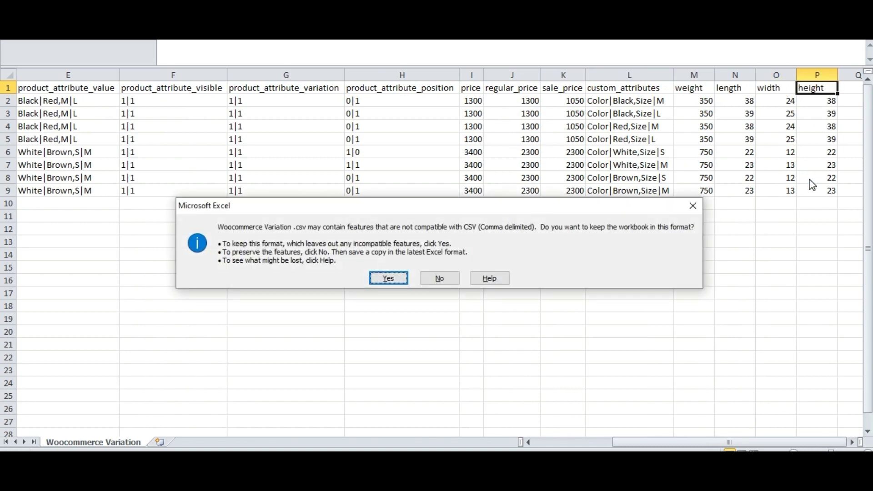
key(Return)
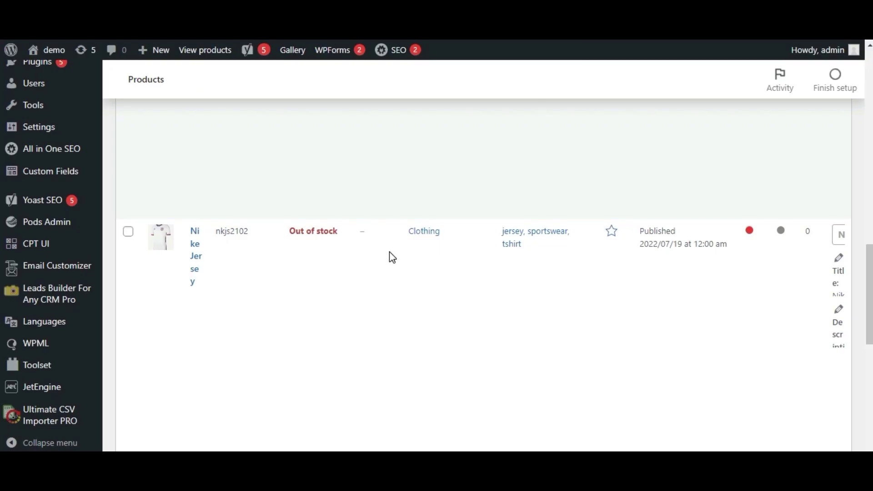
Open Ultimate CSV Importer PRO's Import / Update page and go to Upload from Desktop.
mouse_move(244, 267)
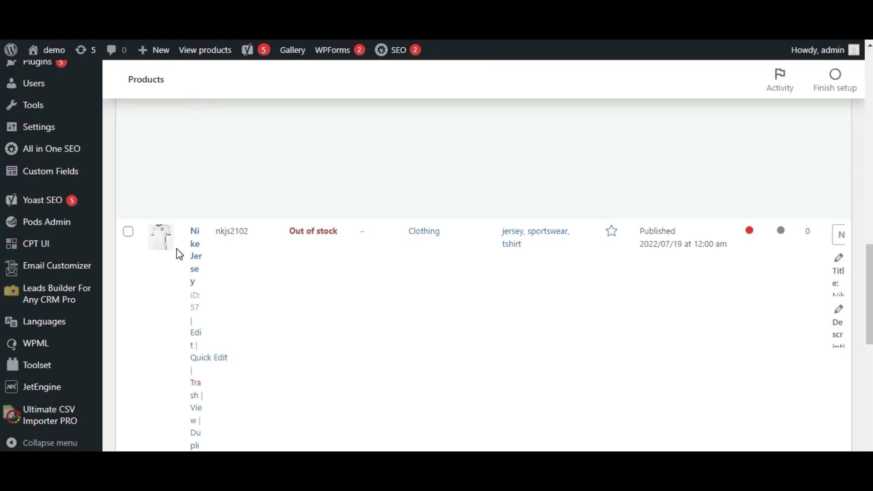
click(88, 359)
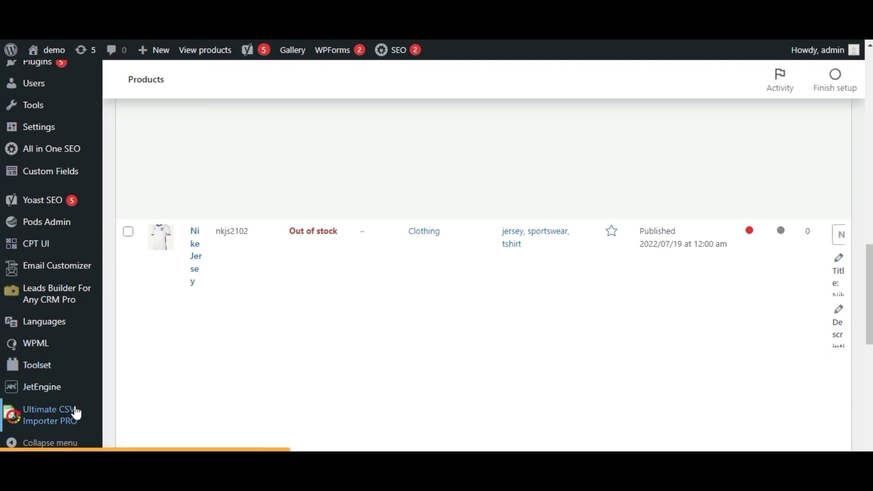
click(76, 413)
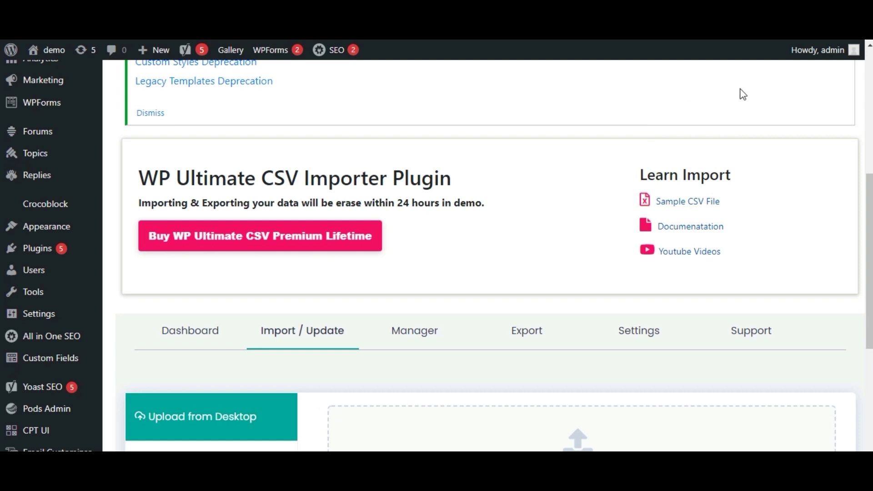
scroll(838, 297, down, 5)
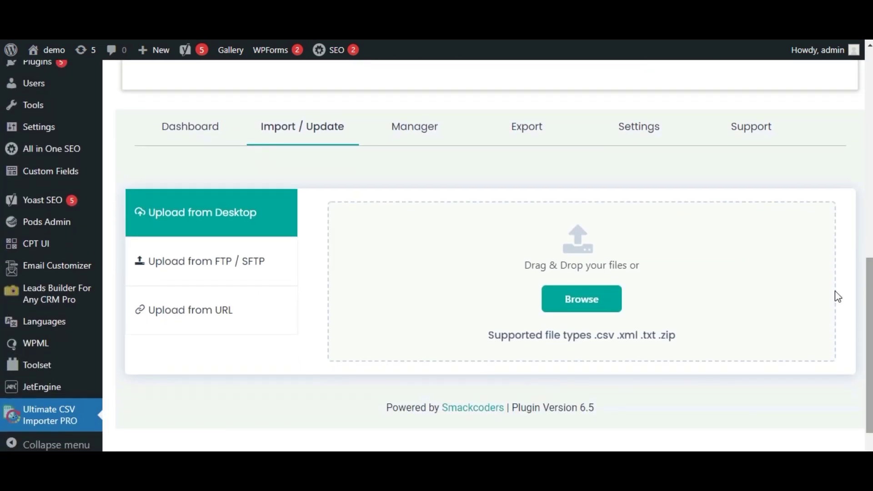
click(608, 307)
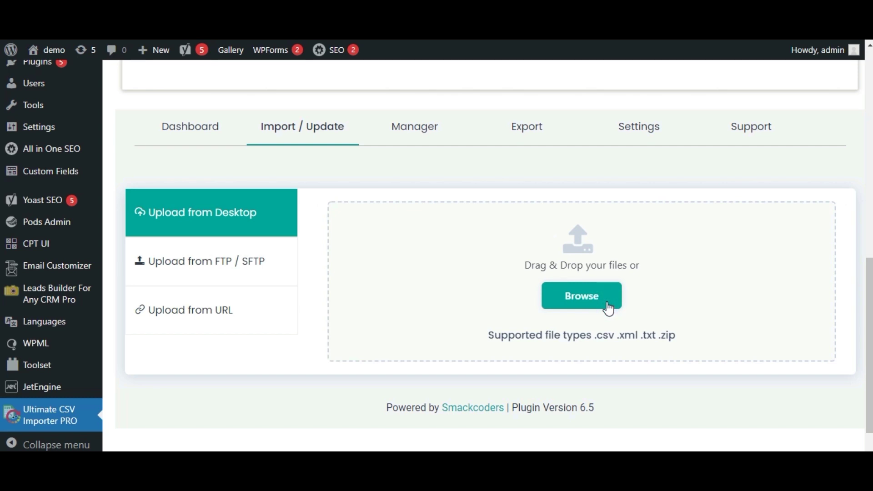
Upload Woocommerce Variation.csv from Documents as a New Item of WooCommerce Product Variations.
click(577, 306)
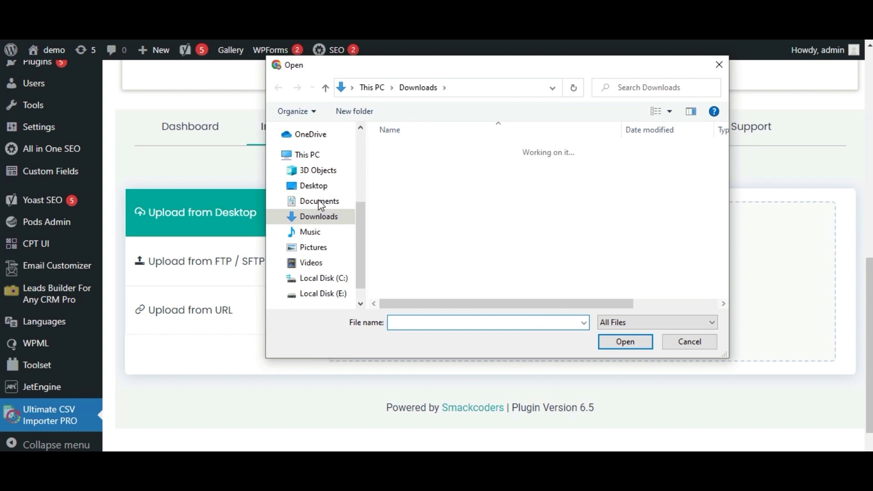
click(320, 202)
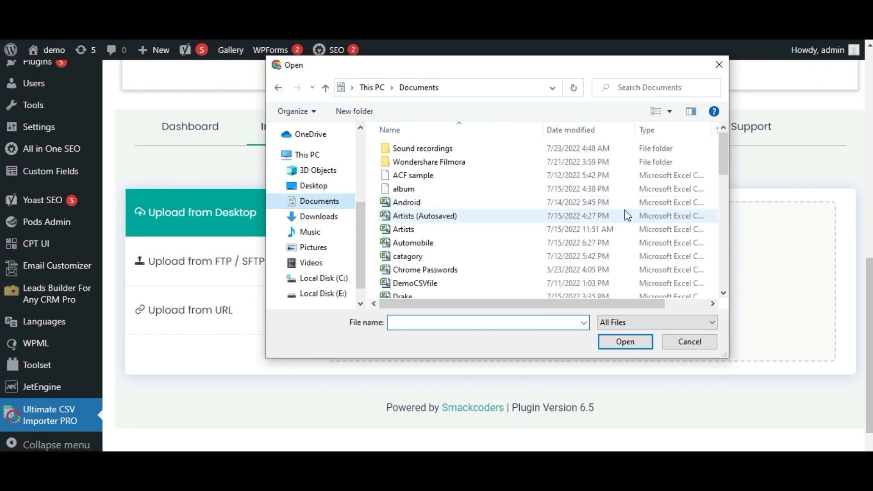
drag(722, 159, 727, 292)
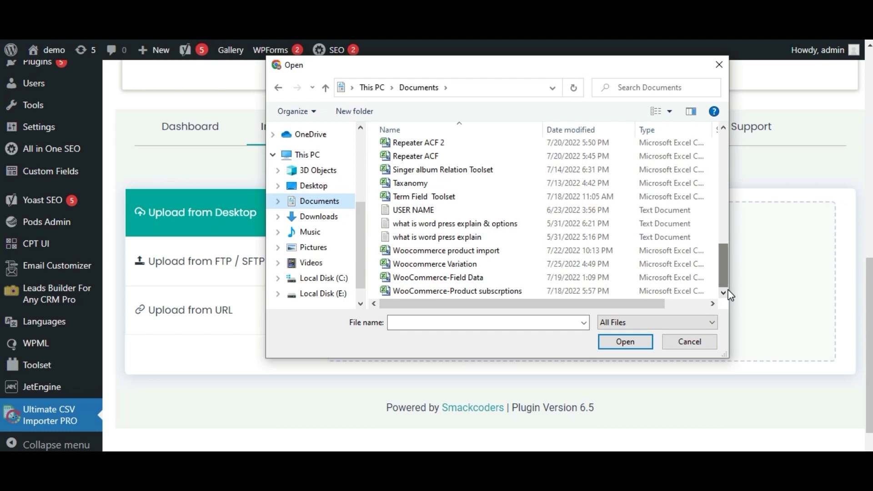
click(665, 264)
click(625, 342)
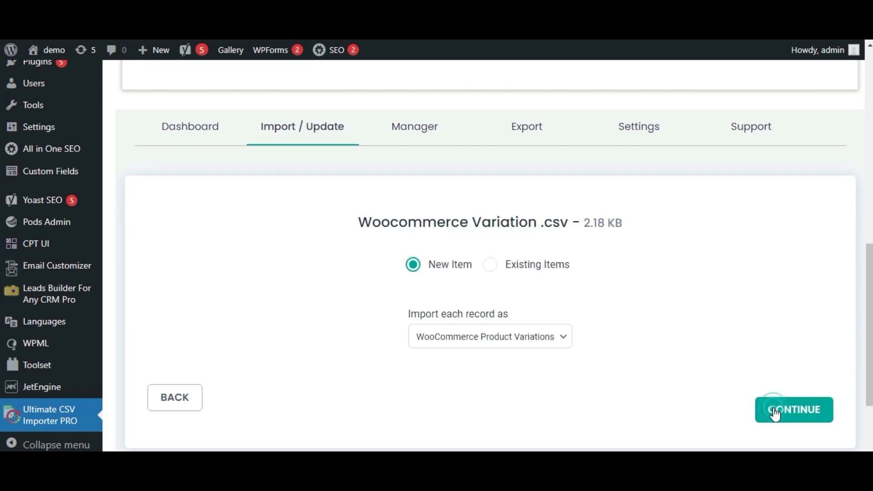
Continue to the Saved Template page and choose CREATE NEW MAPPING for Advanced Mode.
click(775, 414)
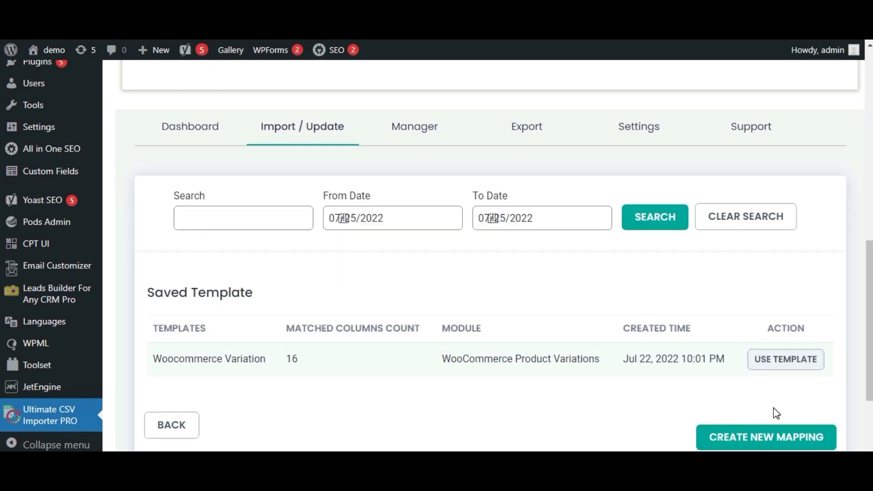
click(762, 441)
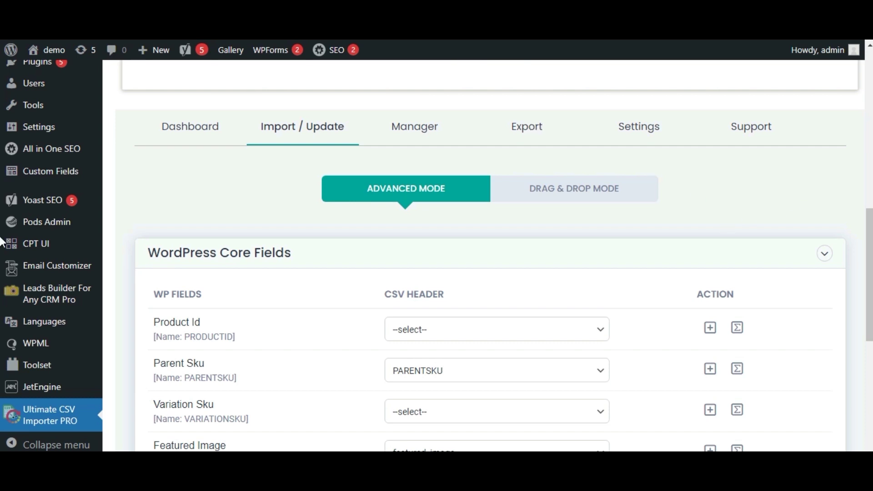
Map Variation Sku to the VARIATION_SKU column, then expand Product Attribute Fields.
scroll(1, 254, down, 2)
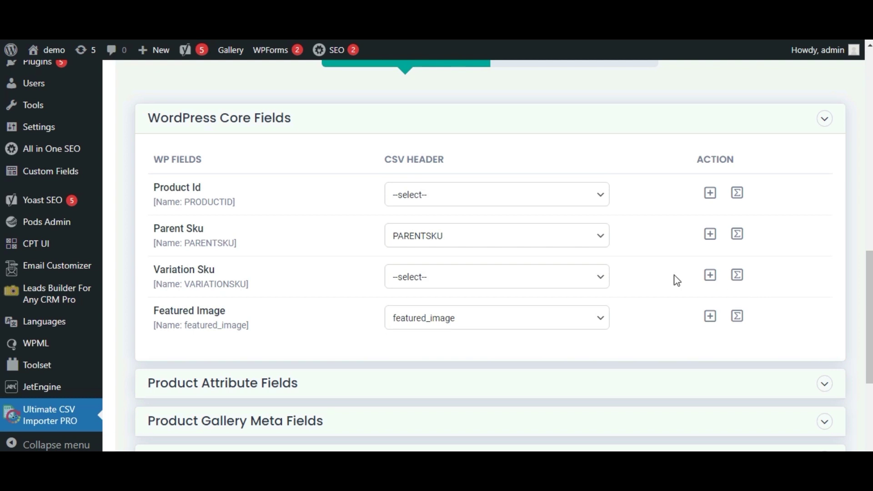
click(560, 281)
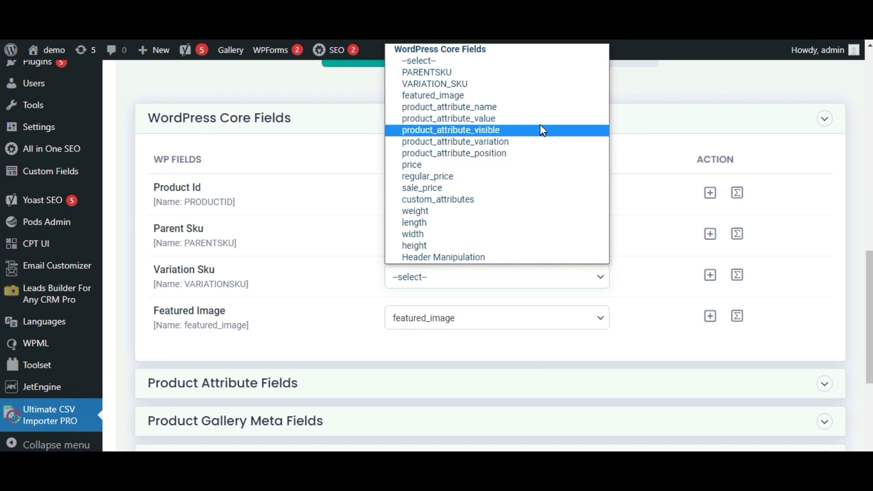
click(536, 85)
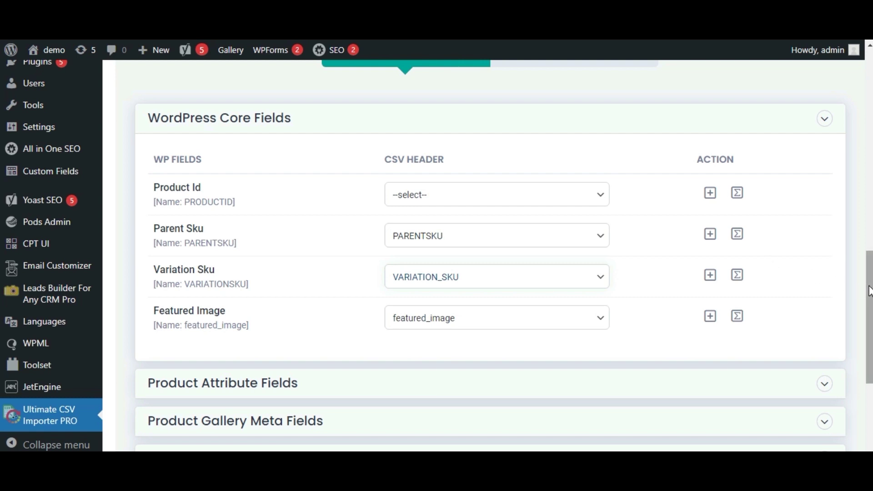
scroll(868, 291, down, 1)
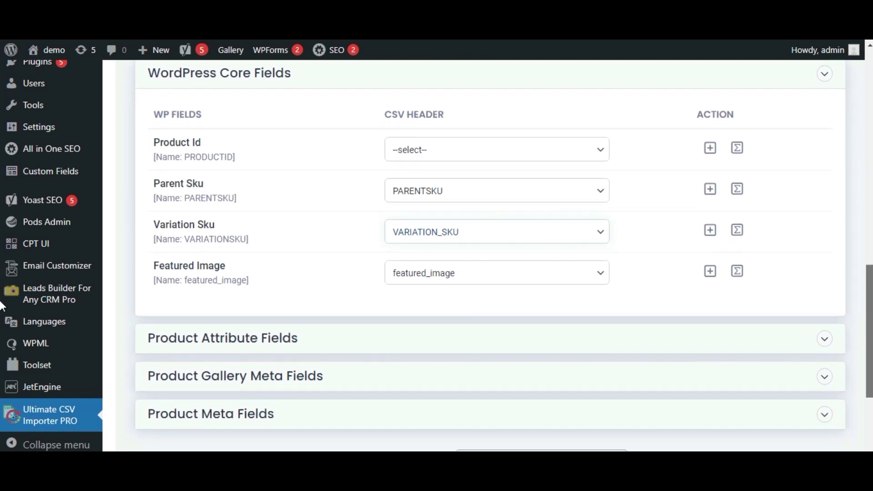
scroll(5, 313, down, 2)
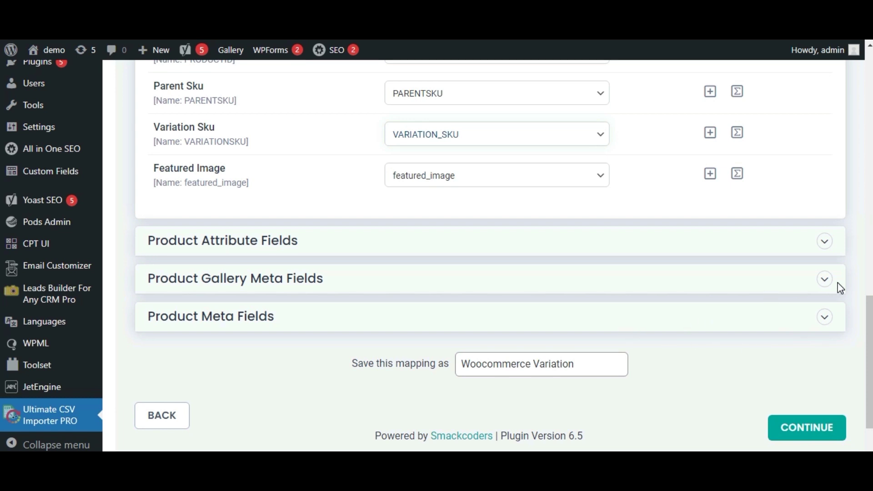
click(825, 244)
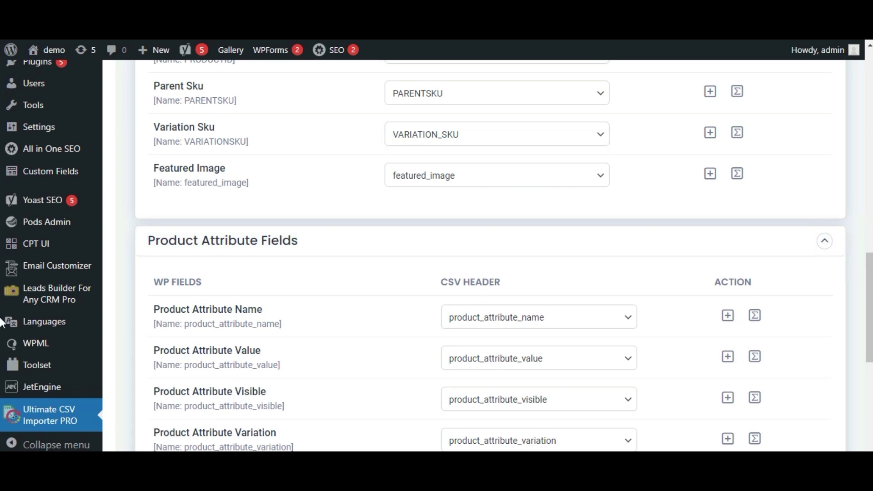
Review the five Product Attribute mappings down to Product Attribute Position, then expand Product Meta Fields.
scroll(3, 332, down, 3)
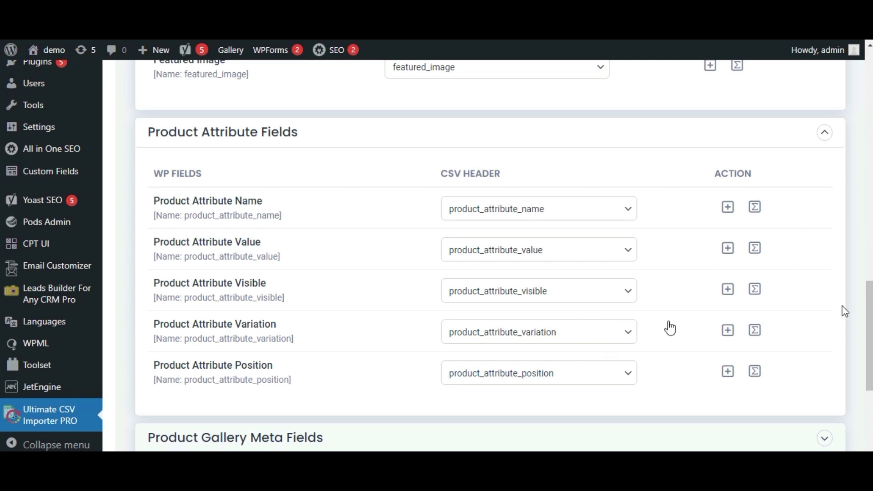
scroll(844, 345, down, 5)
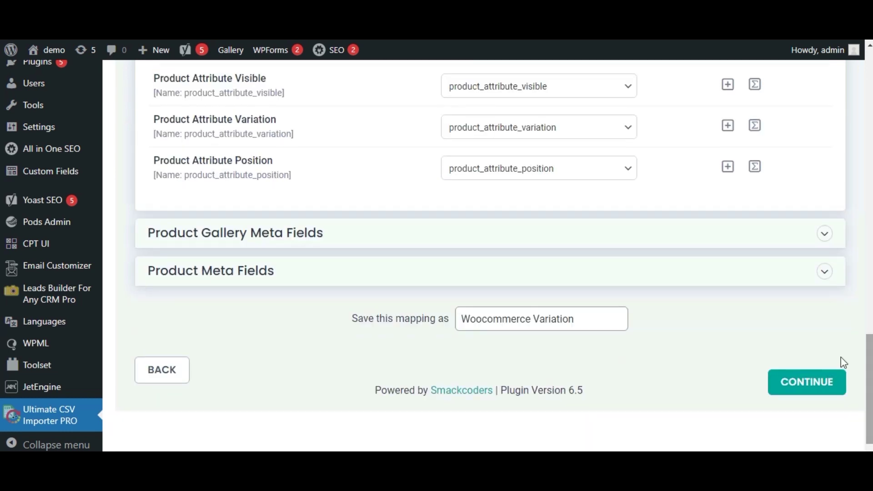
click(824, 274)
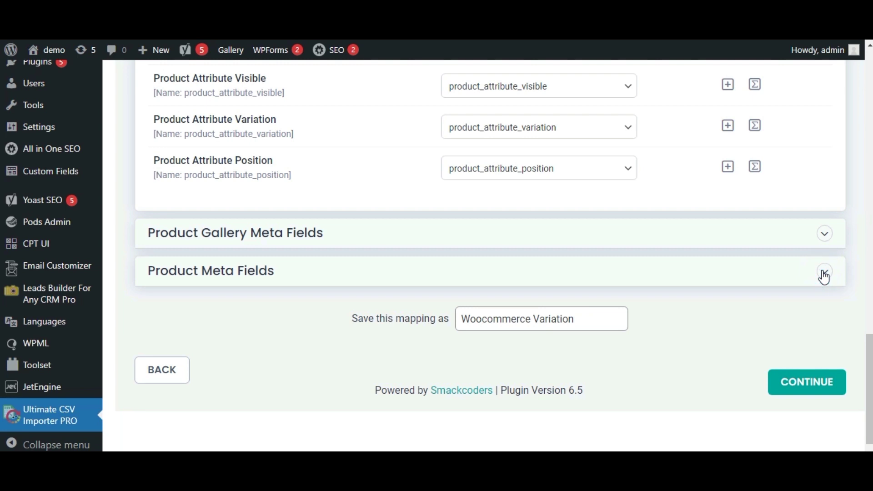
Review the Product Meta Fields mappings down to the save-mapping option.
click(824, 274)
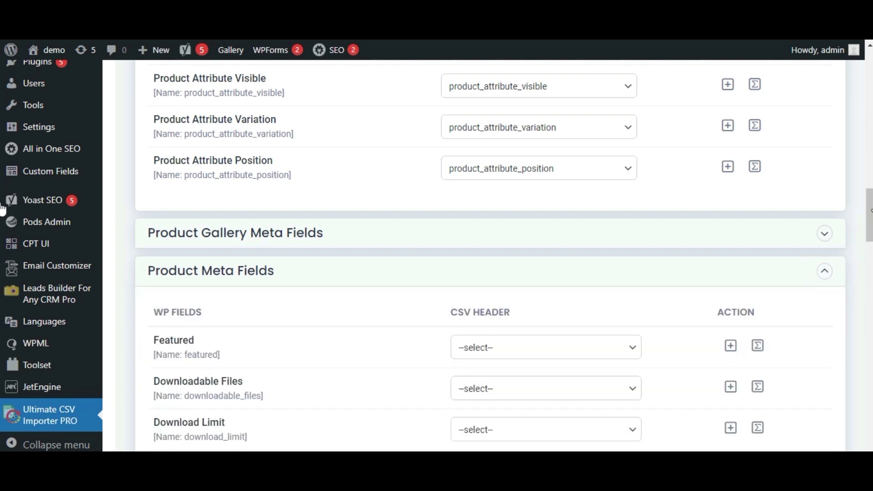
scroll(2, 214, down, 6)
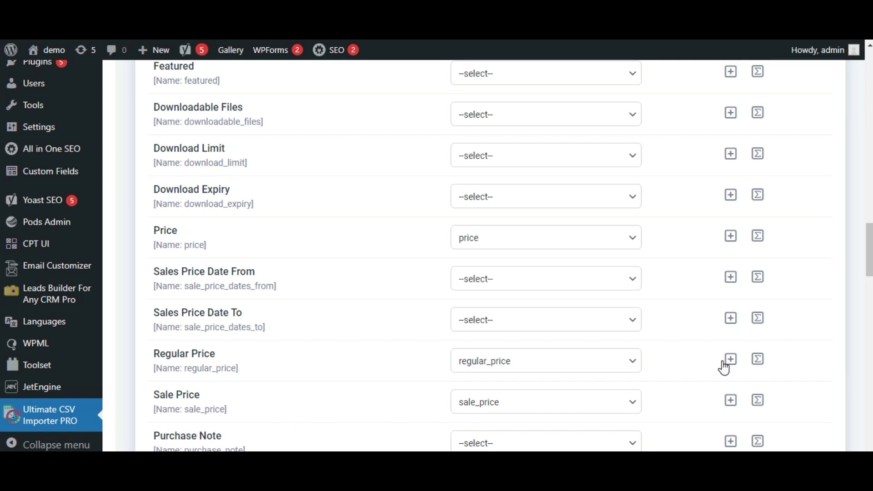
scroll(2, 298, down, 4)
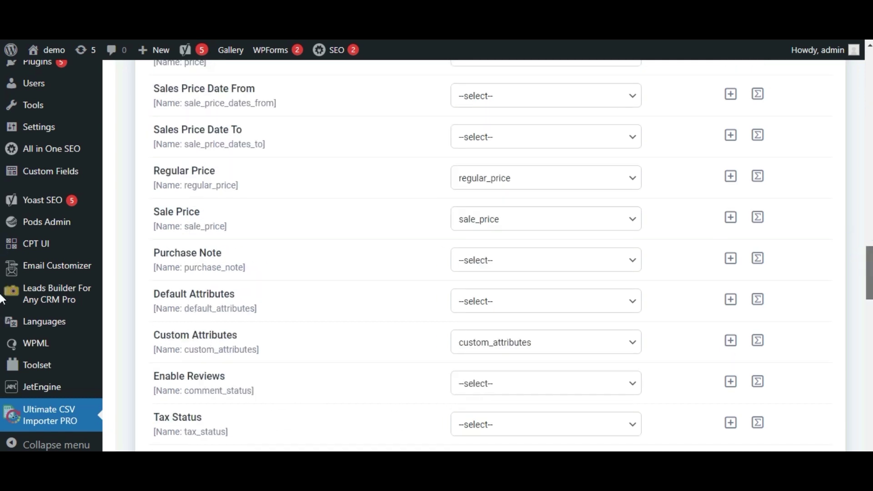
scroll(2, 297, down, 5)
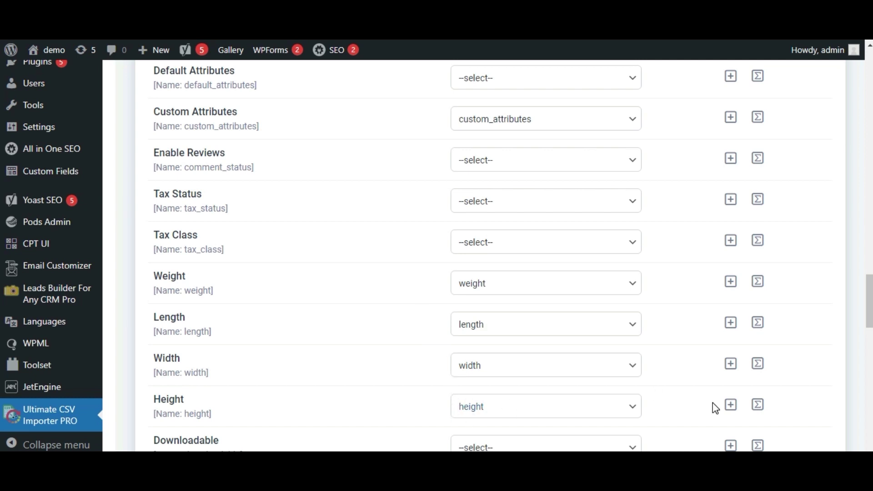
drag(869, 301, 869, 423)
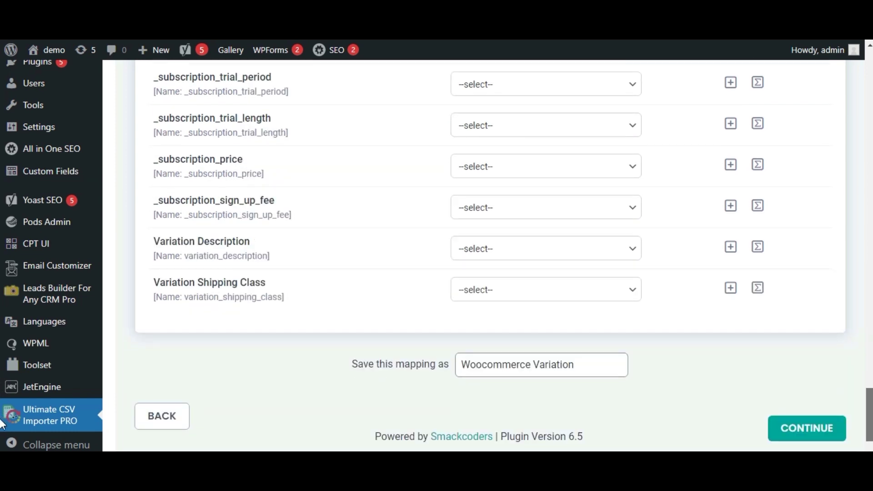
Save the mapping as 'Woocommerce Variation 1' and continue to import configuration.
click(616, 365)
text(1)
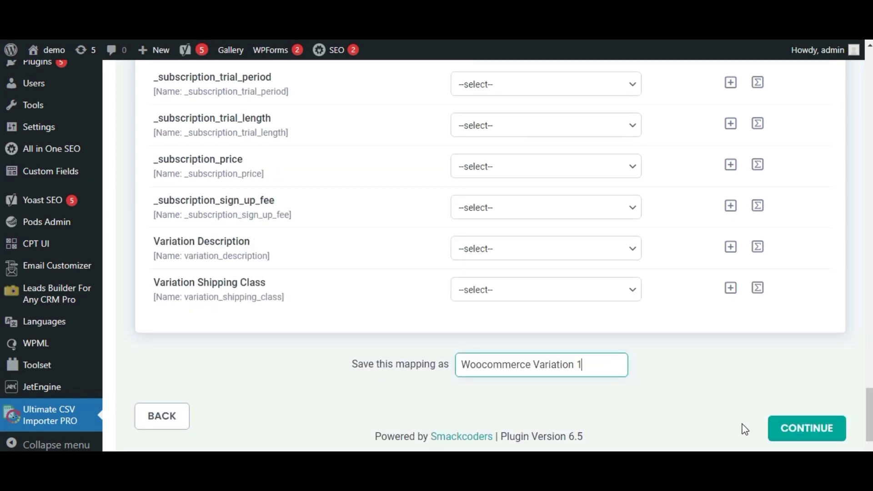
click(787, 438)
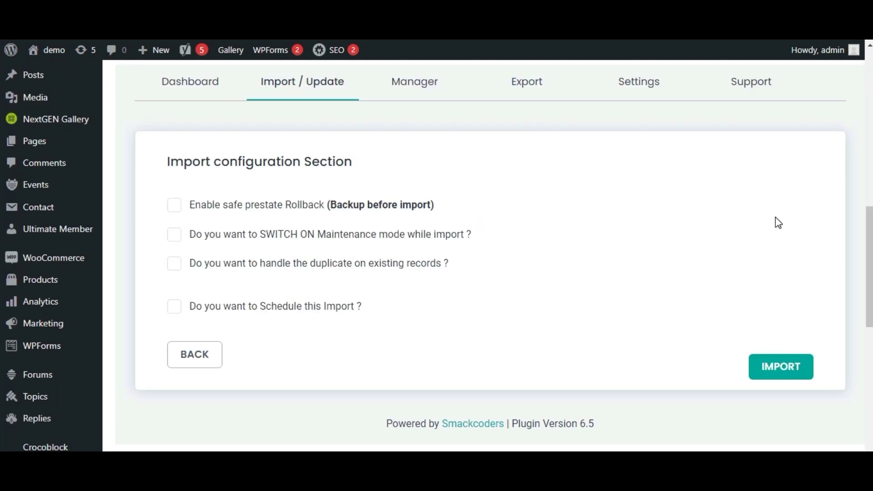
Import all 8 variation records and move on to the Nike Jersey product.
click(788, 373)
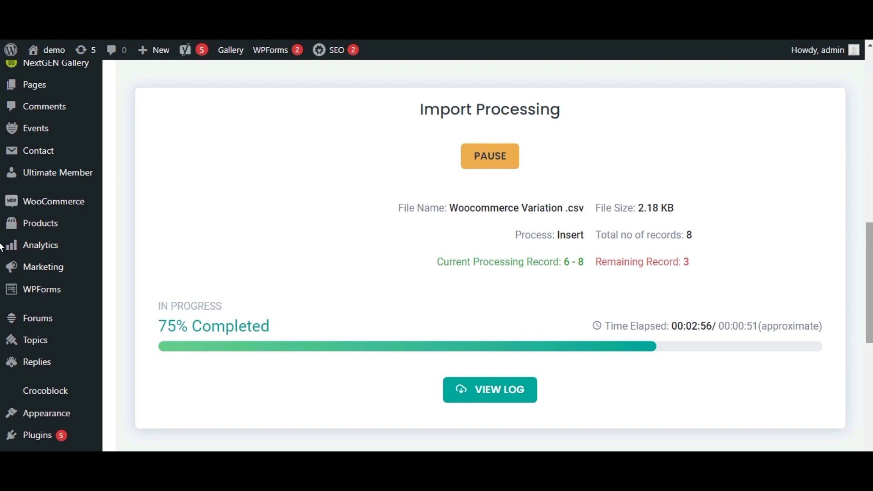
mouse_move(53, 227)
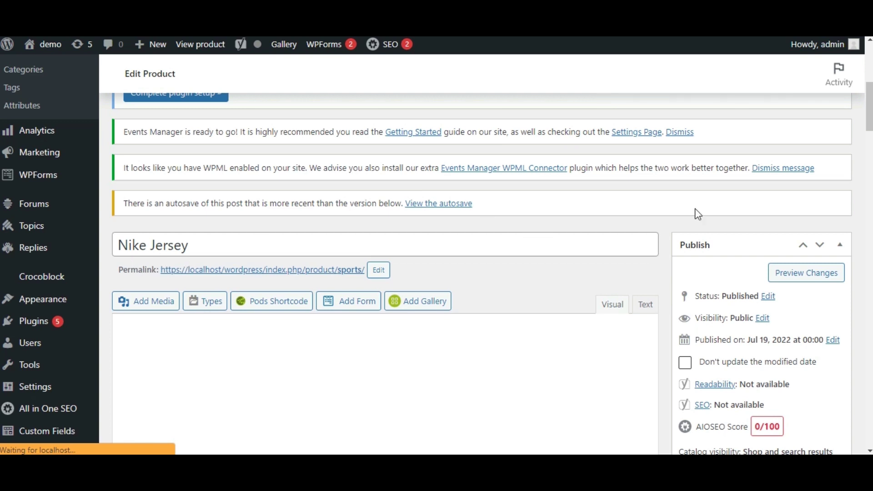
Scroll the Nike Jersey page to the Product data box: Variable product, SKU nkjs2102.
scroll(1, 112, down, 5)
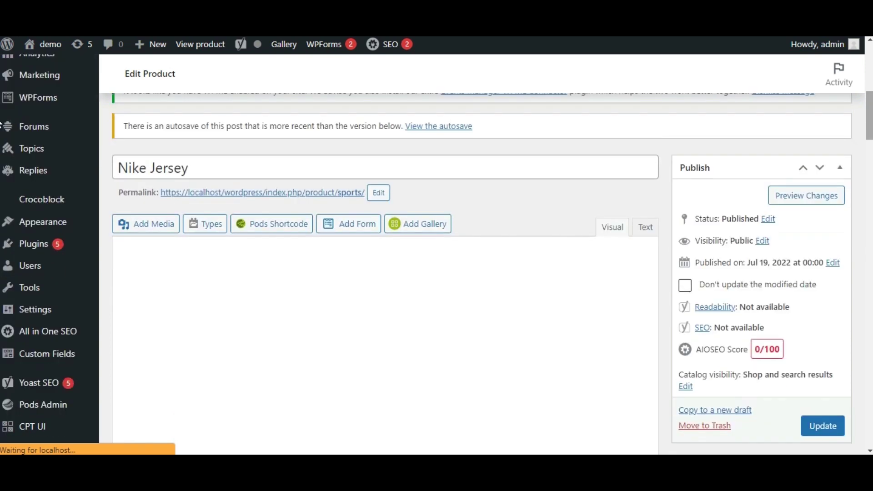
scroll(2, 143, down, 1)
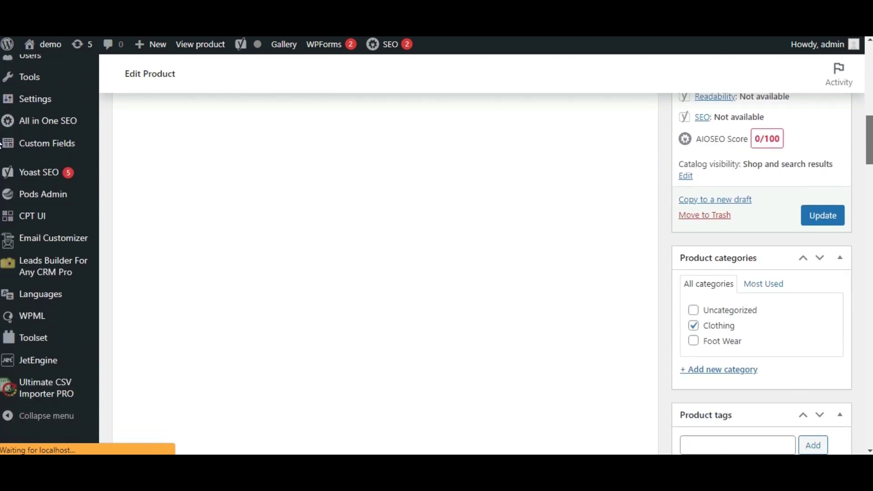
scroll(1, 145, down, 2)
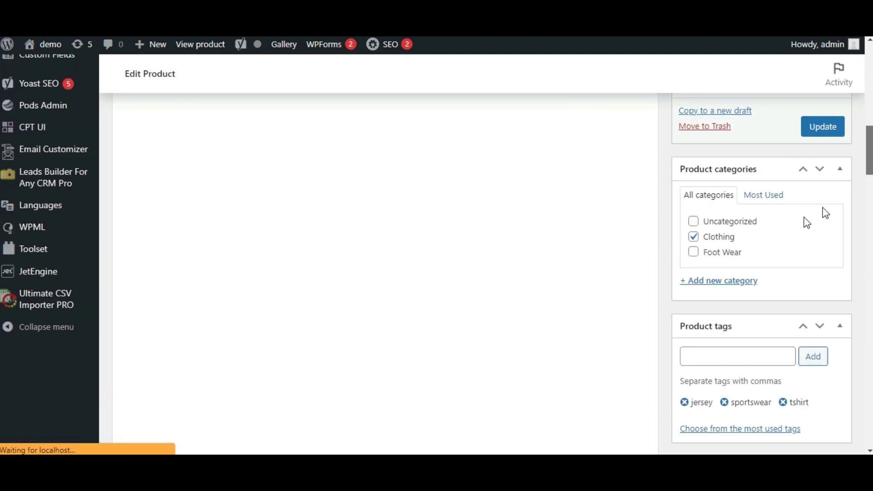
scroll(871, 175, down, 5)
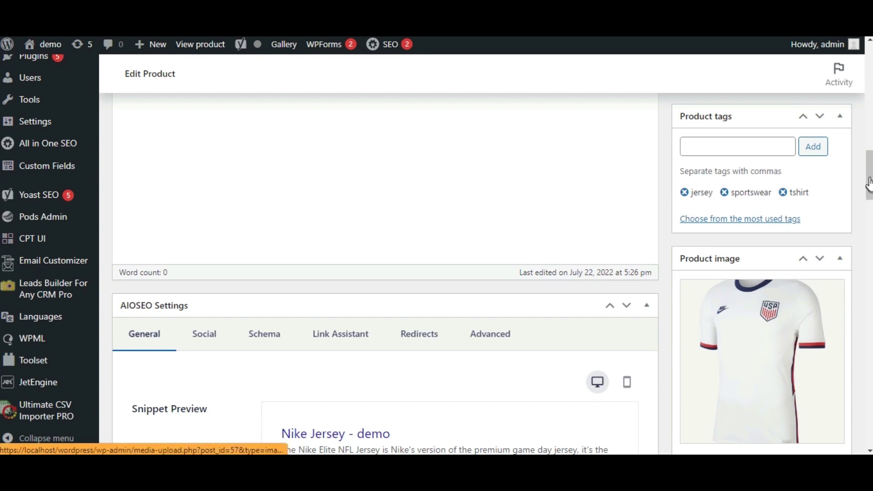
scroll(869, 182, down, 5)
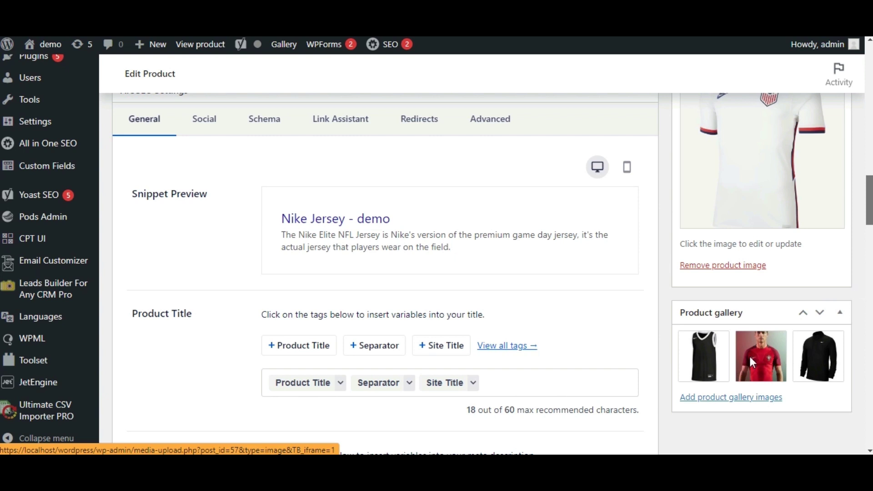
scroll(482, 273, down, 5)
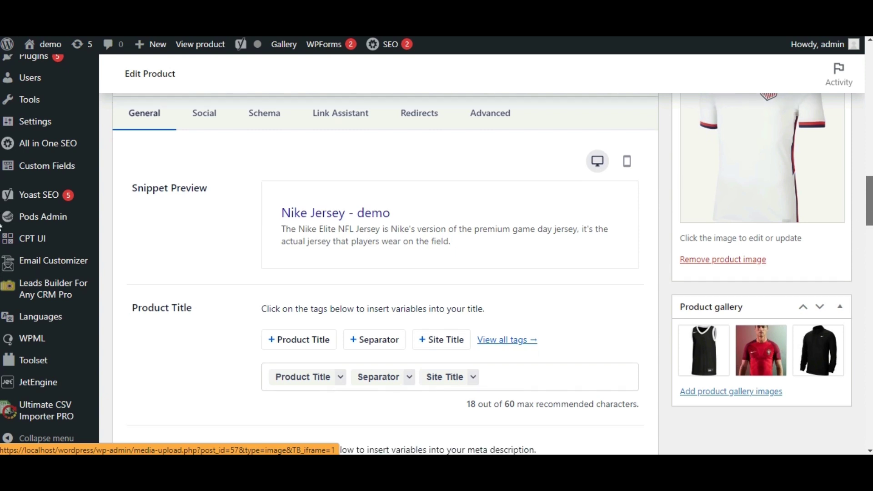
scroll(1, 236, down, 9)
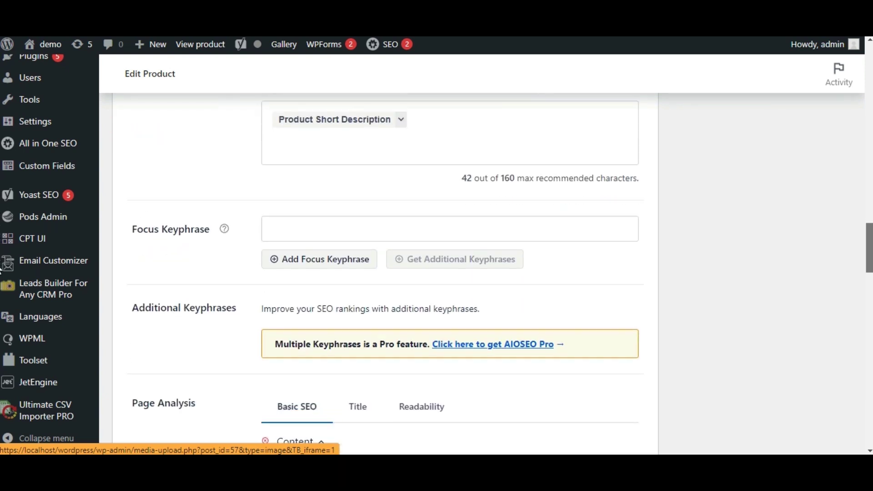
scroll(2, 285, down, 9)
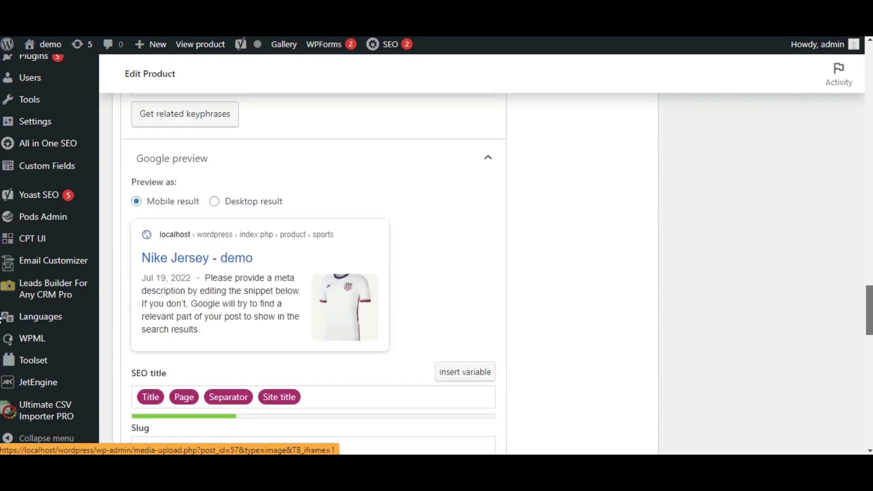
scroll(2, 339, down, 9)
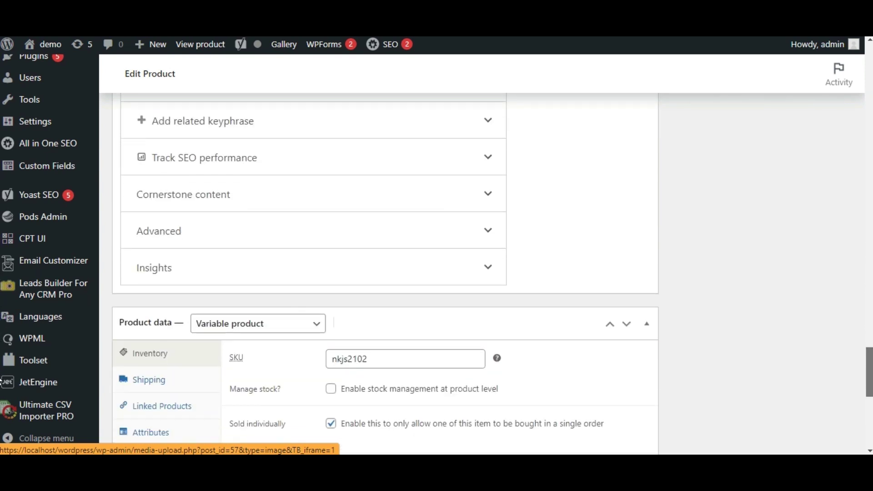
scroll(1, 382, down, 2)
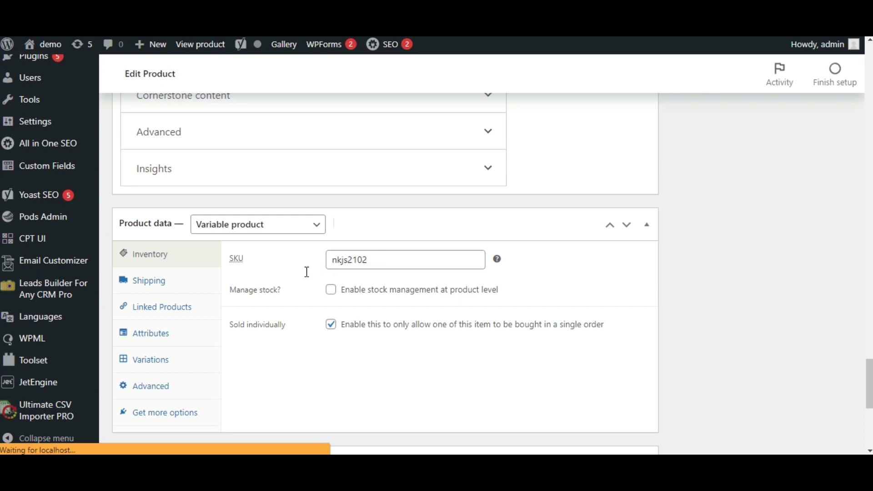
Confirm the Variable product type and inspect the color attribute (Black, Red).
click(309, 225)
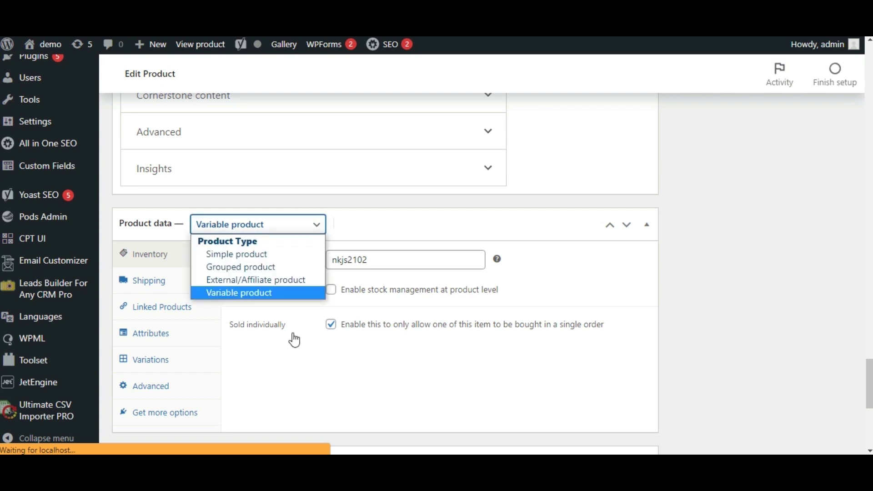
click(287, 350)
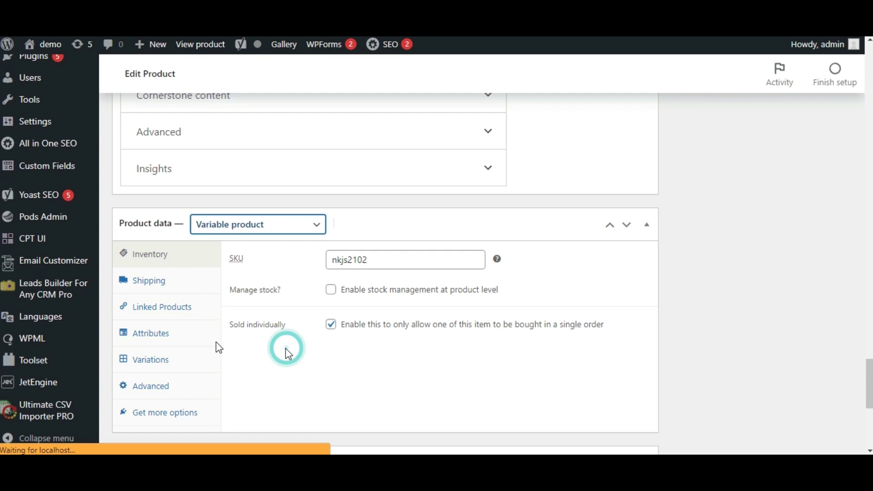
click(154, 340)
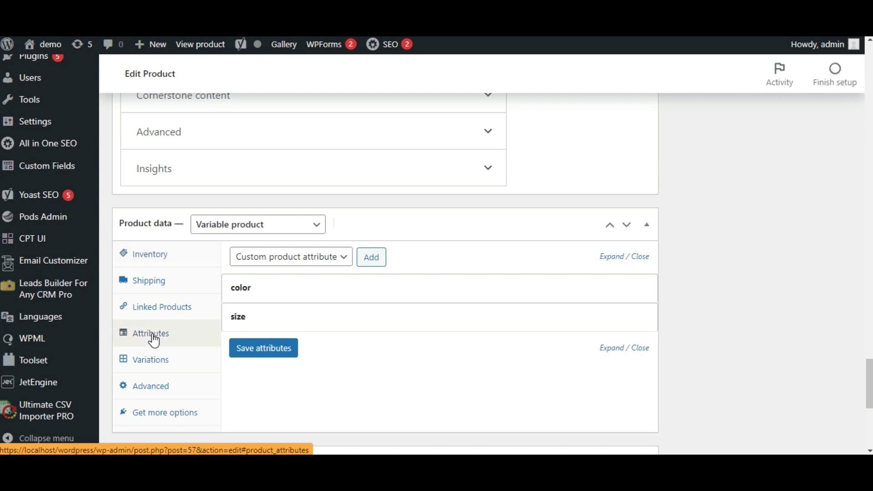
click(268, 287)
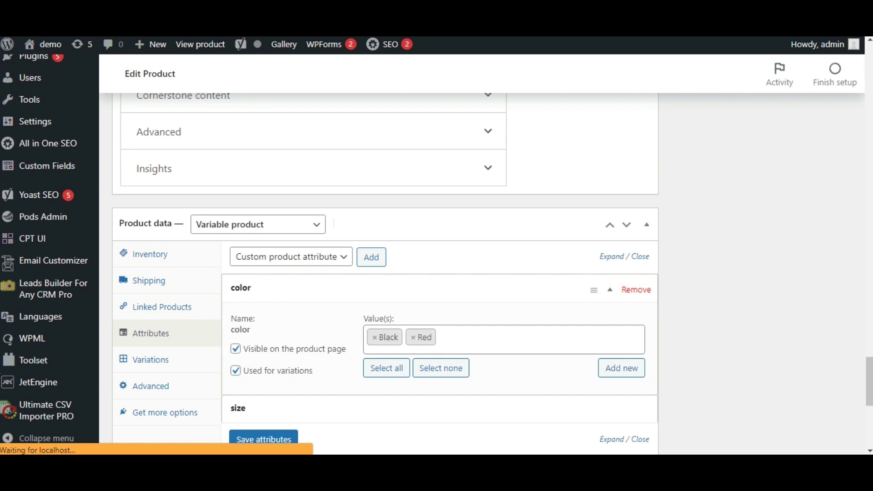
scroll(1, 387, down, 3)
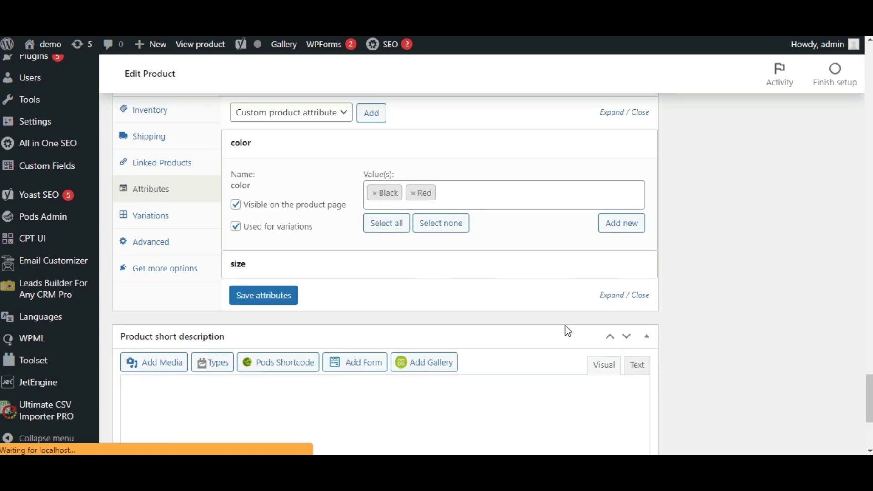
Check the size attribute (L, M), then bring up the list of 6 variations.
click(240, 270)
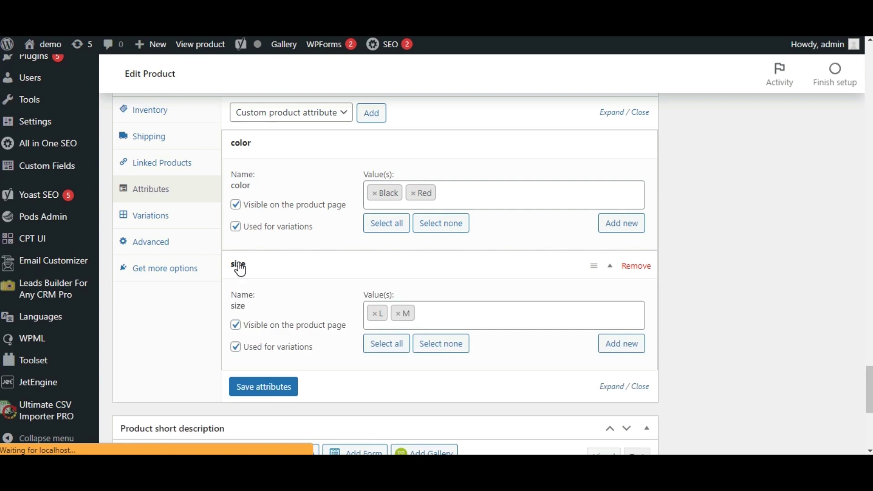
click(240, 270)
click(246, 145)
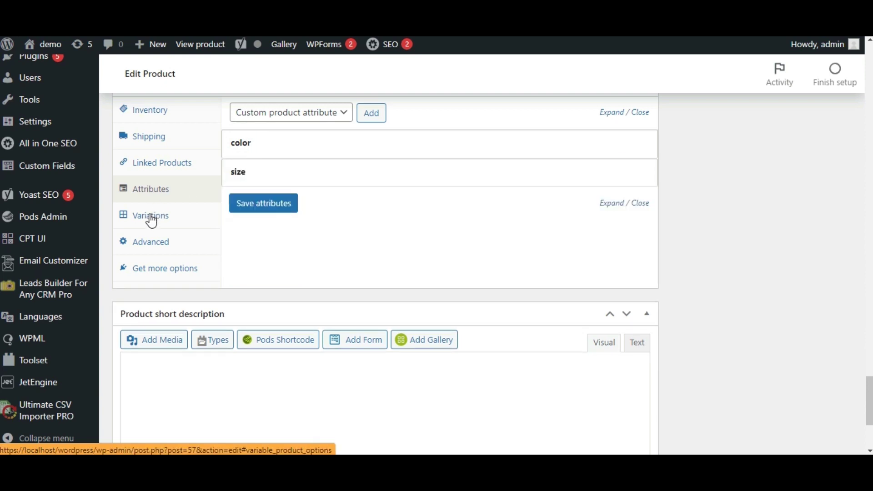
click(152, 220)
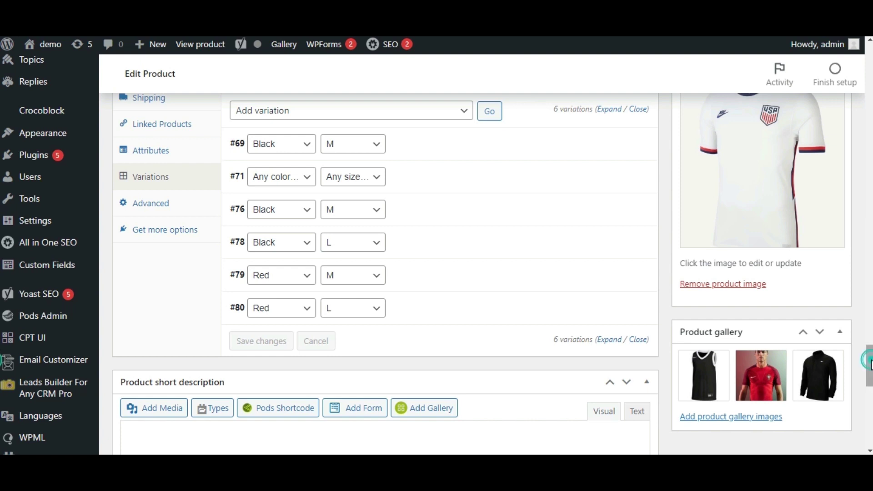
Expand variation #78 Black / L: SKU nkjs2102-2, prices 1300/1050, weight 350, 39×25×39.
mouse_move(868, 364)
mouse_down()
mouse_move(868, 333)
mouse_move(868, 361)
mouse_up()
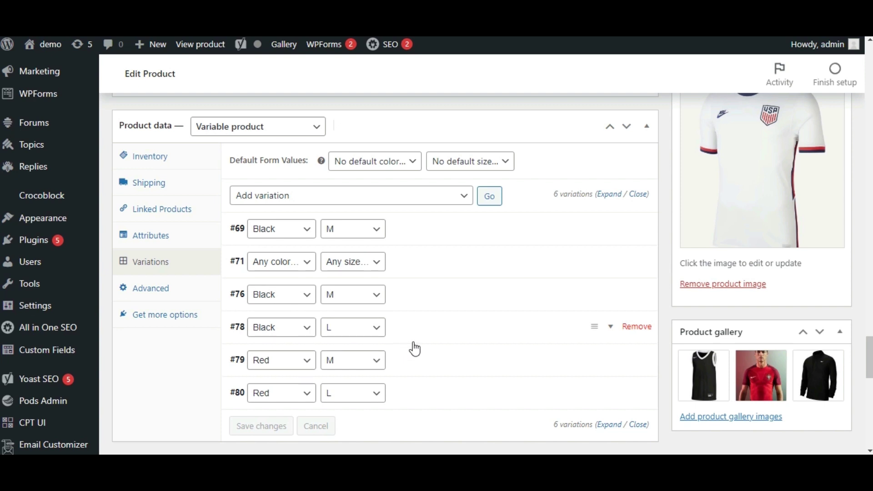
click(414, 327)
click(416, 335)
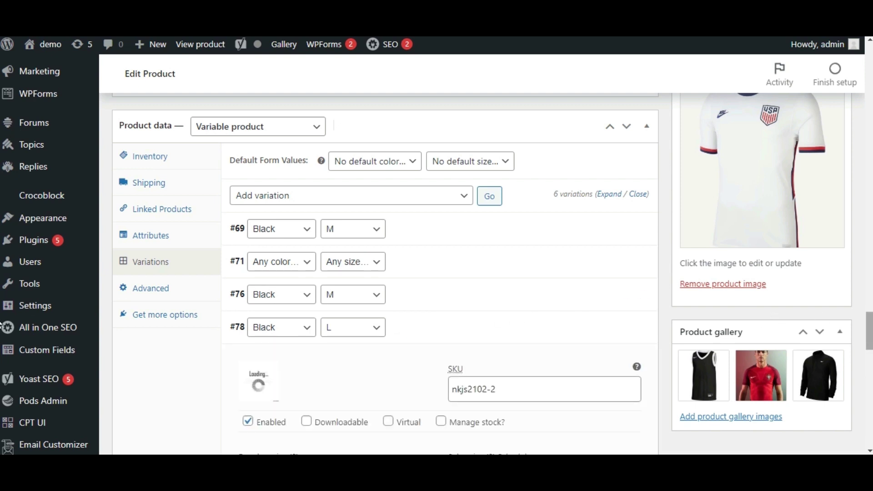
scroll(1, 326, down, 4)
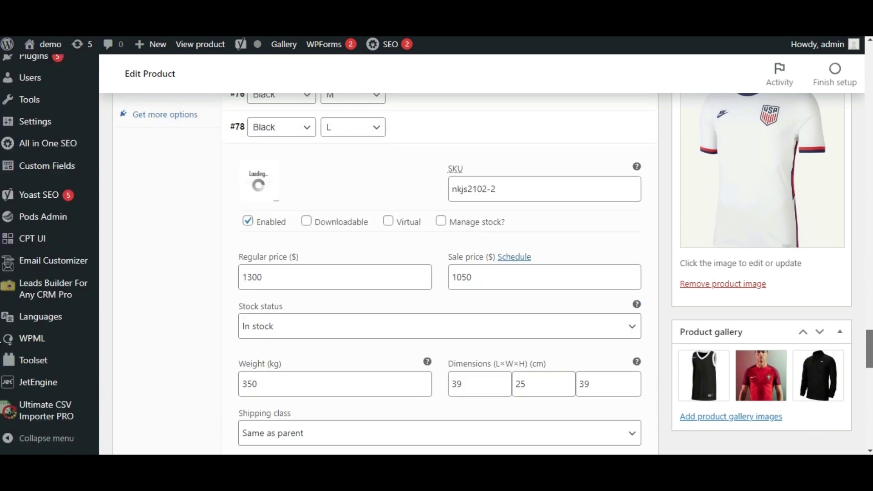
scroll(1, 326, down, 1)
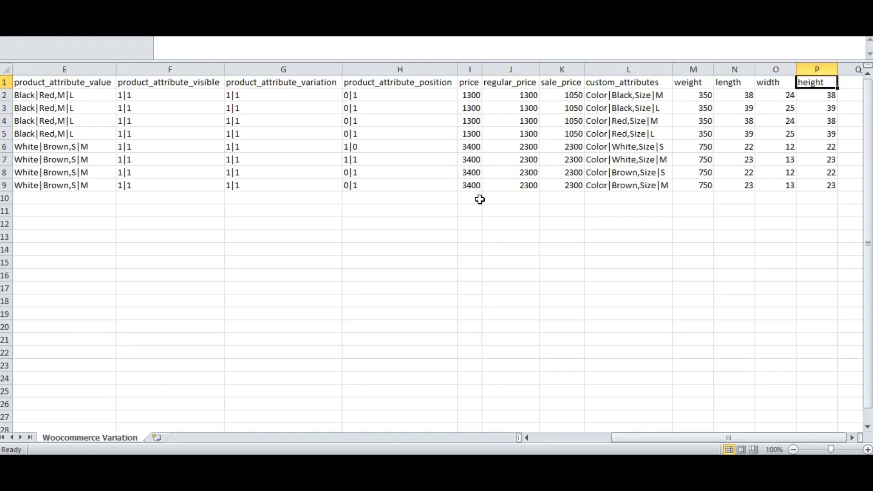
click(194, 117)
key(Left)
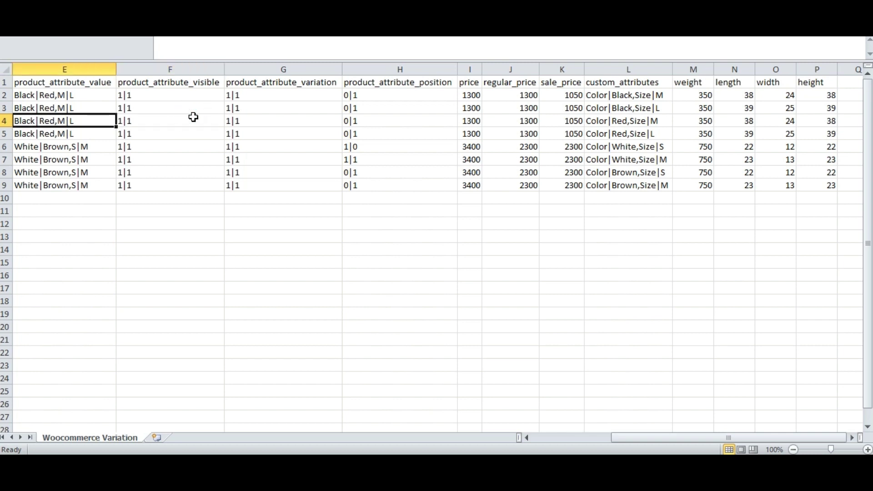
key(Home)
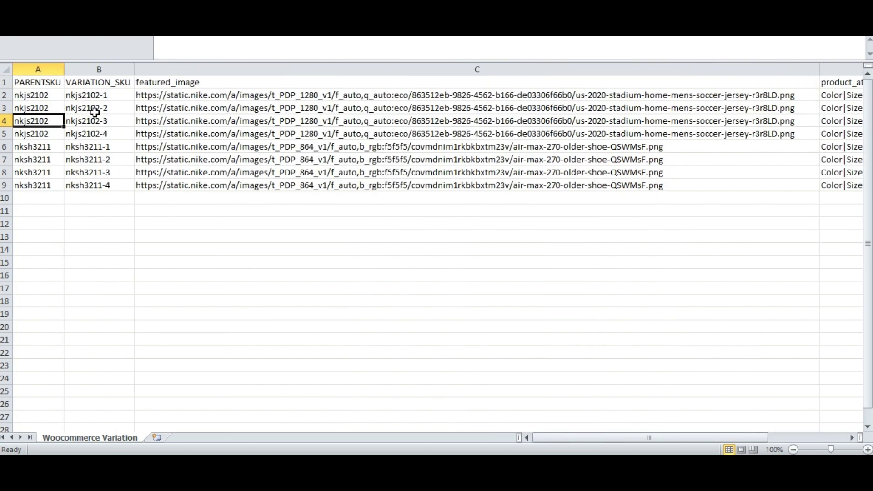
click(112, 110)
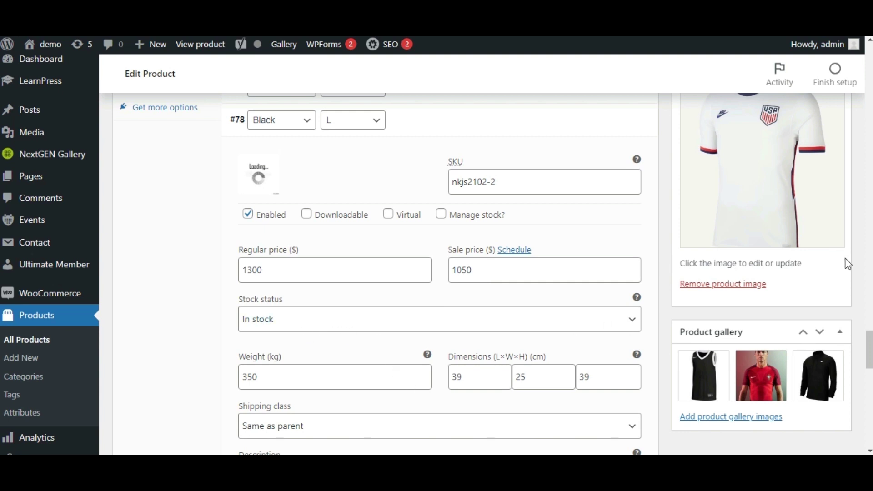
Scroll variation #78 to its empty Description field and the following variations.
scroll(869, 346, down, 3)
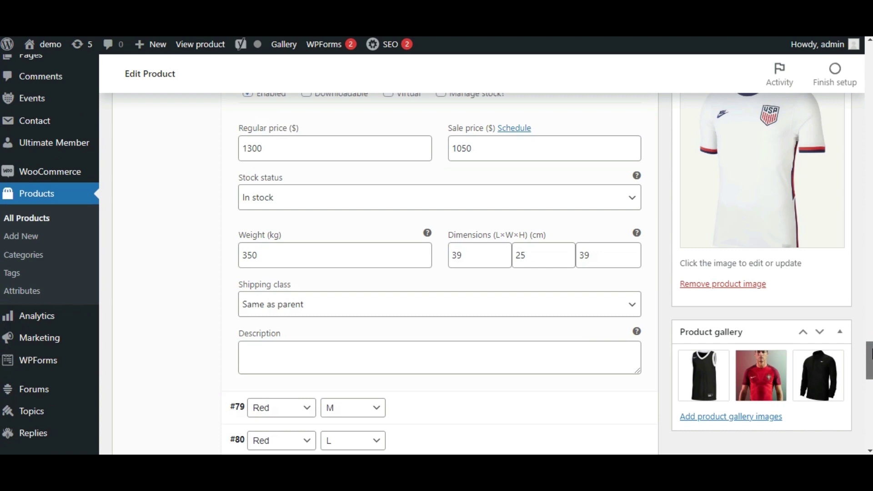
scroll(870, 359, up, 1)
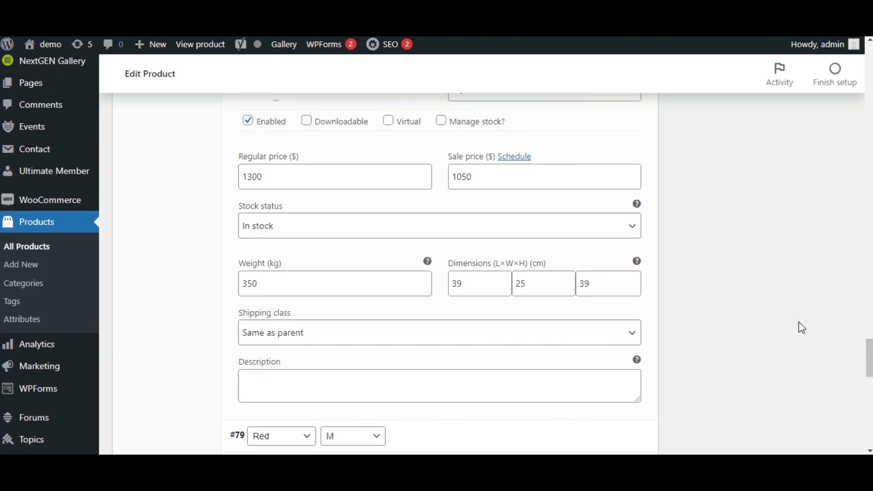